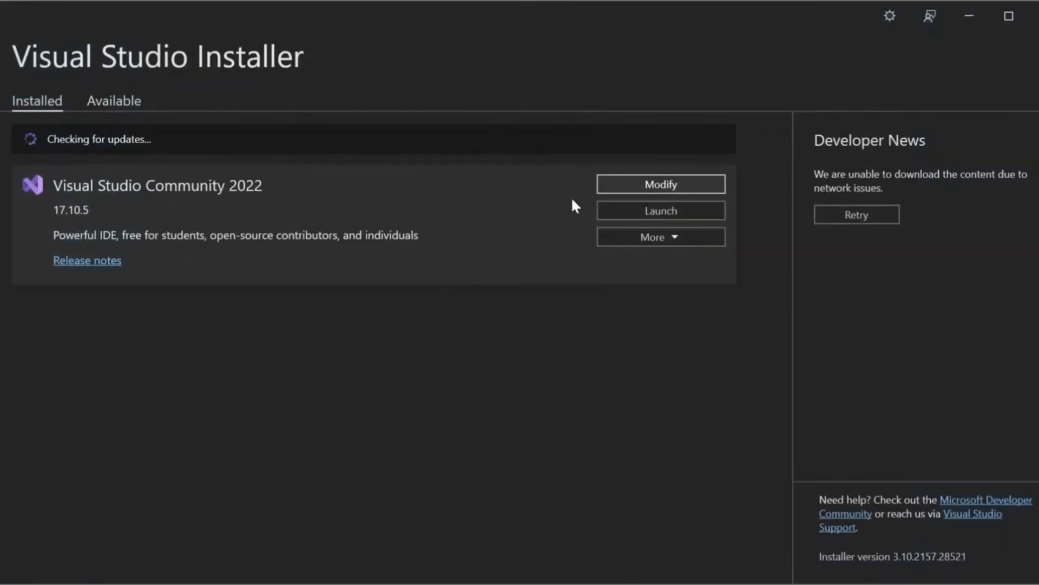
Step: Confirm SQL Server Data Tools is listed under Data storage and processing, then close and minimize the Installer
{"action": "left_click", "coordinate": [661, 184]}
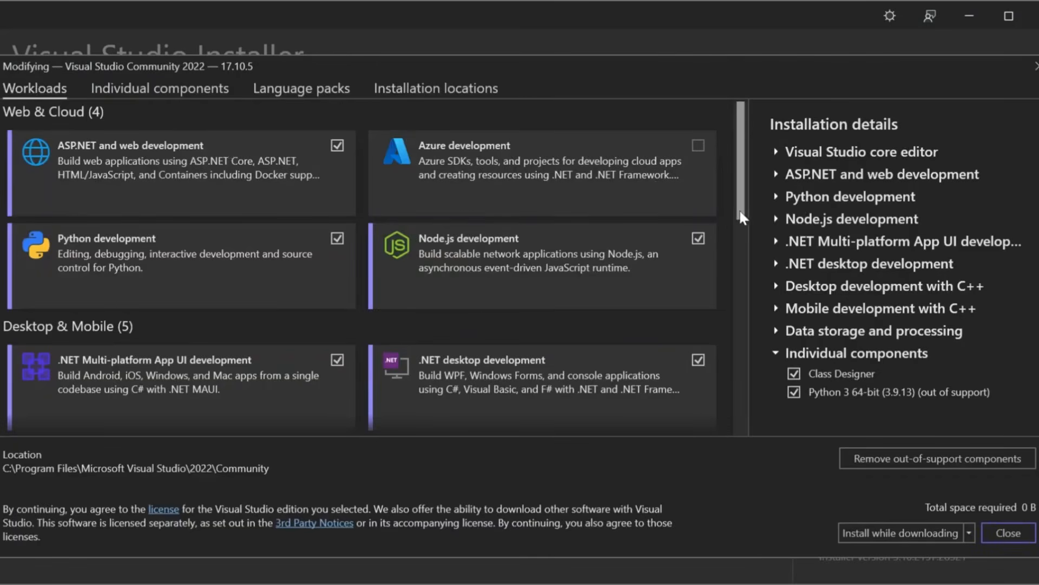
{"action": "left_click_drag", "start_coordinate": [739, 209], "coordinate": [739, 369]}
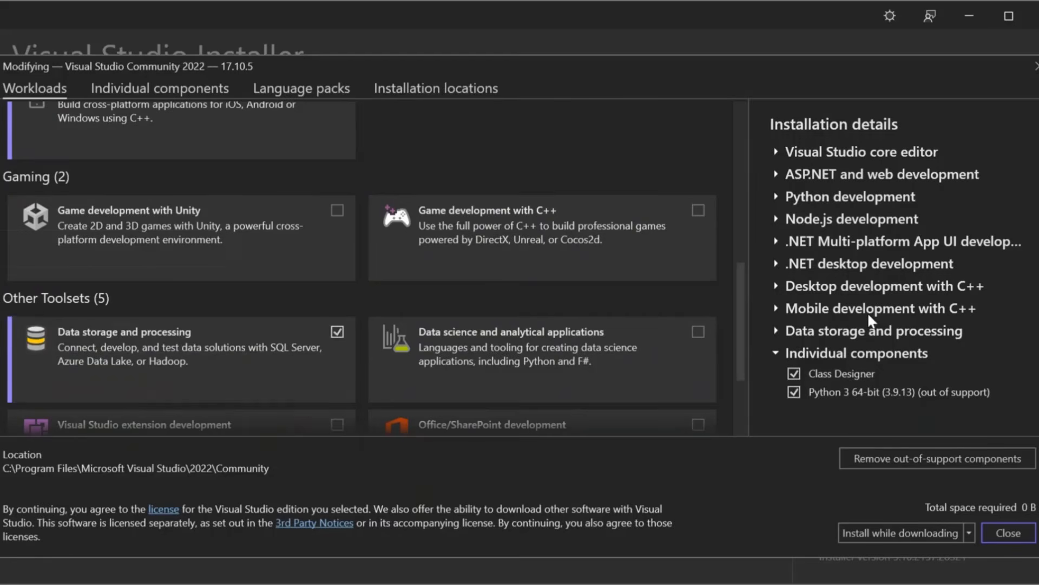
{"action": "left_click", "coordinate": [778, 331]}
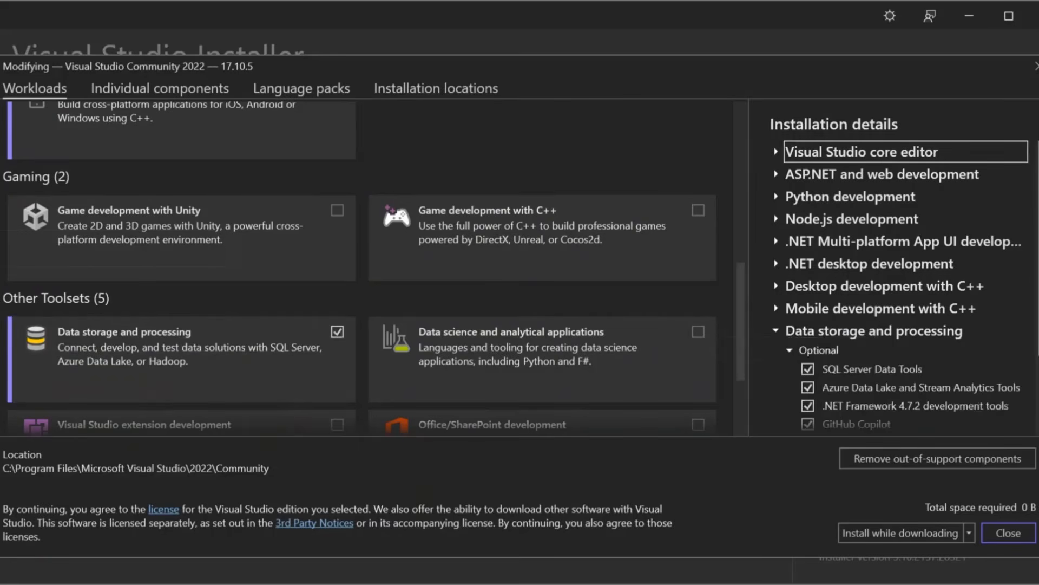
{"action": "scroll", "coordinate": [869, 339], "scroll_direction": "down", "scroll_amount": 1}
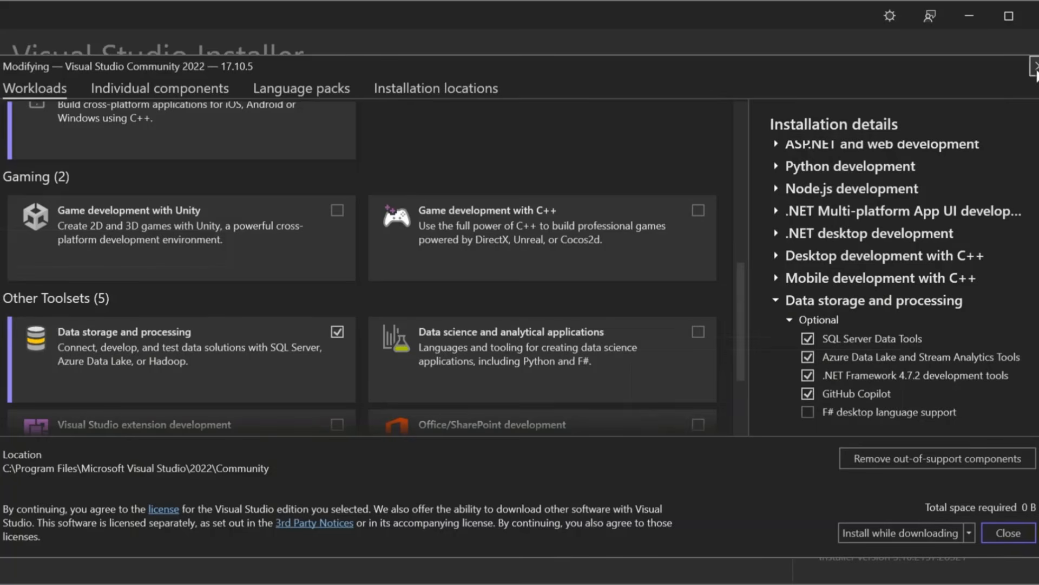
{"action": "left_click", "coordinate": [1034, 67]}
{"action": "left_click", "coordinate": [980, 26]}
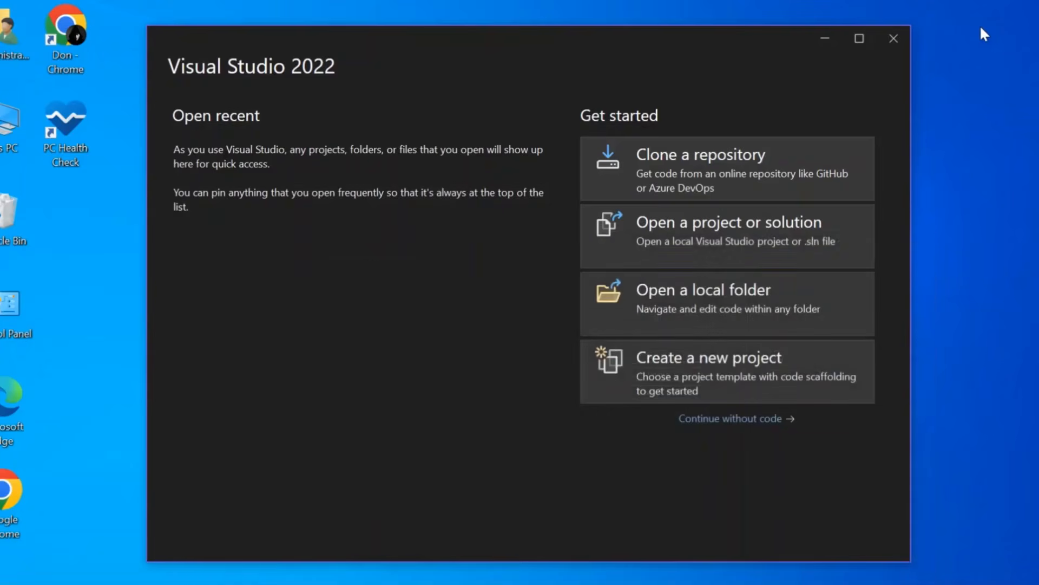
Step: Search the new-project templates for 'data' and continue with the SQL Server Database Project template
{"action": "left_click", "coordinate": [806, 372]}
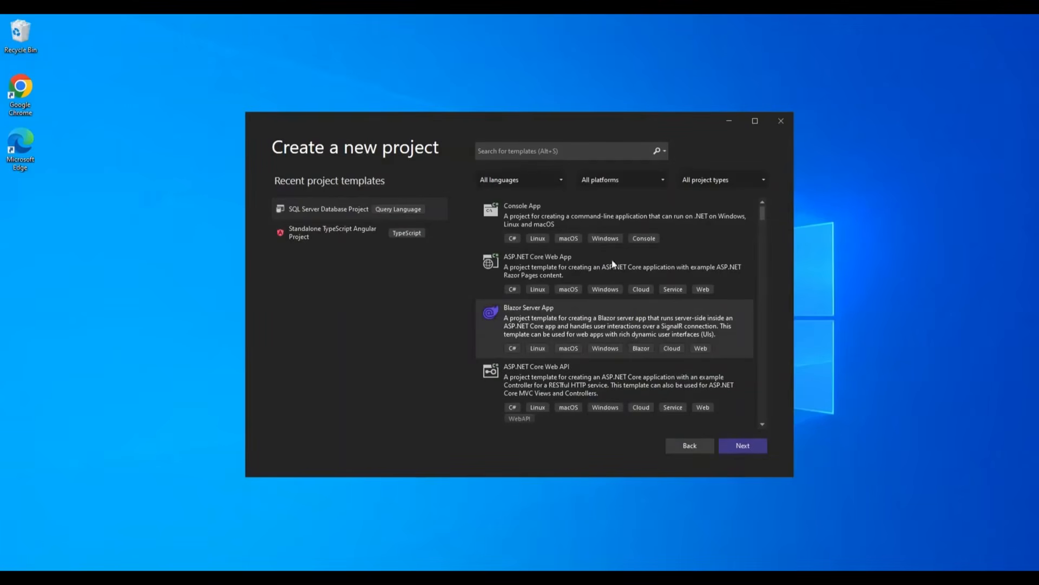
{"action": "left_click", "coordinate": [523, 150]}
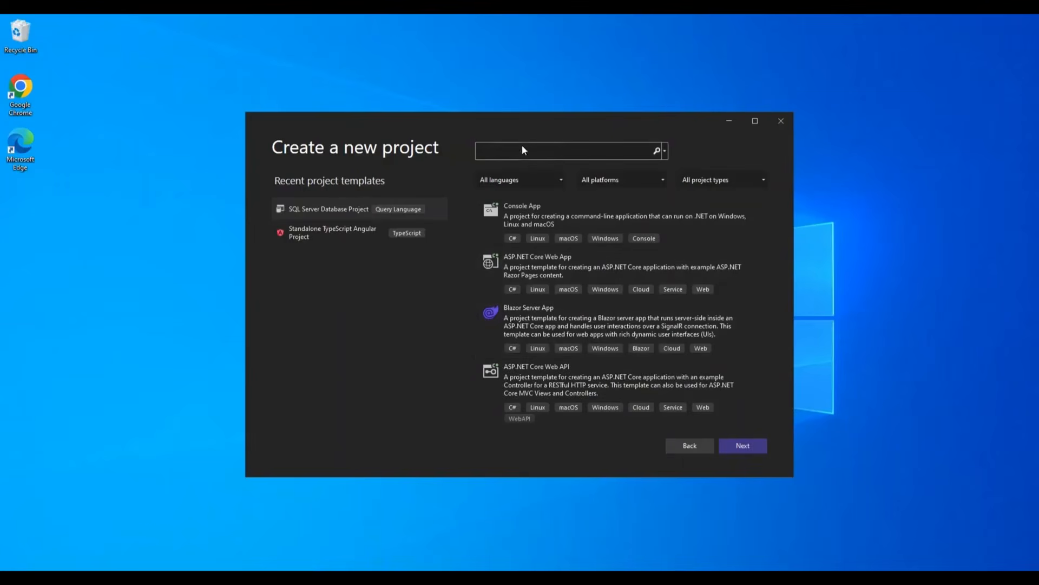
{"action": "type", "text": "data"}
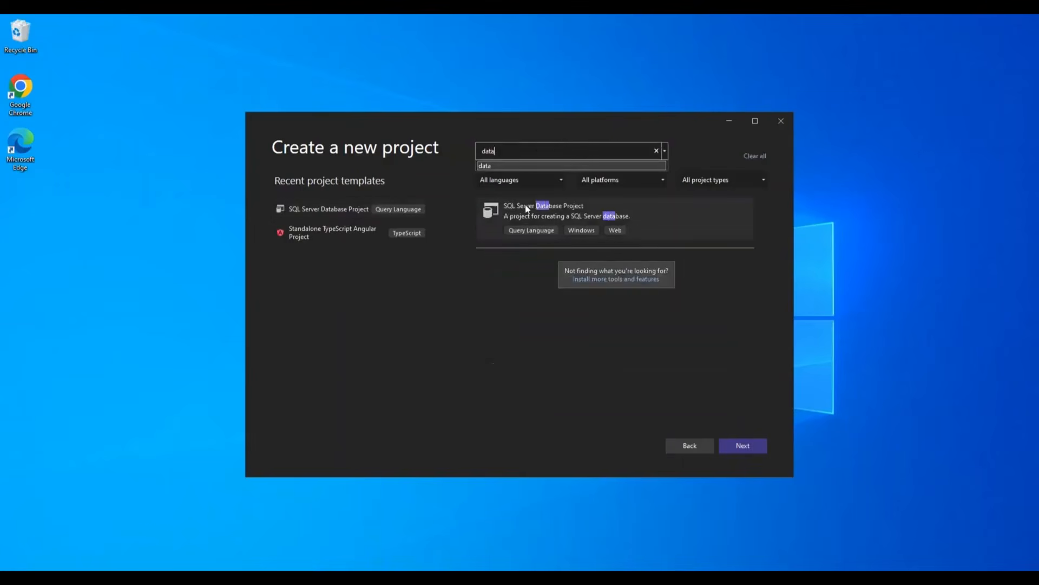
{"action": "left_click", "coordinate": [551, 211]}
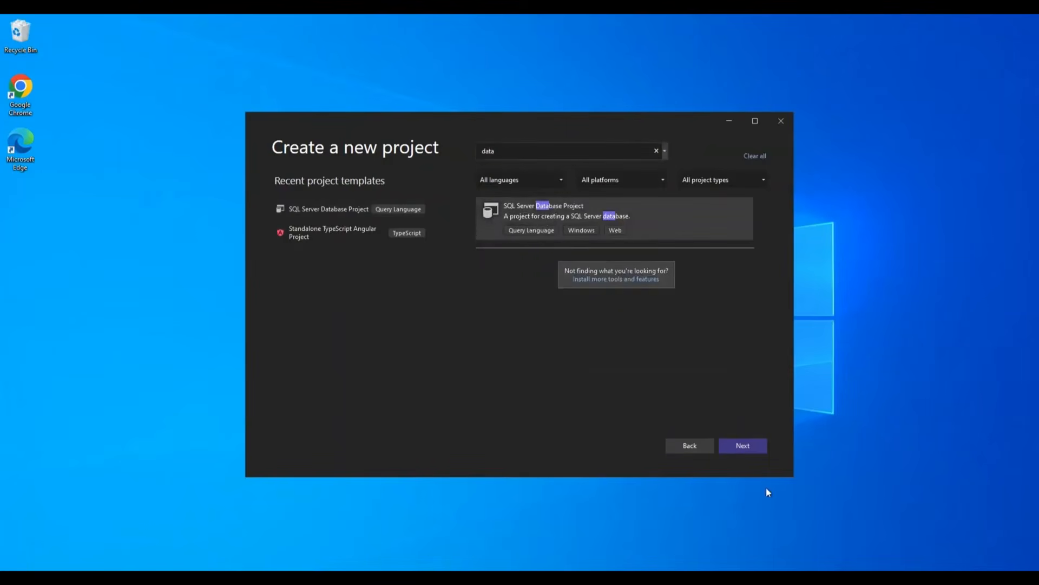
{"action": "left_click", "coordinate": [736, 437]}
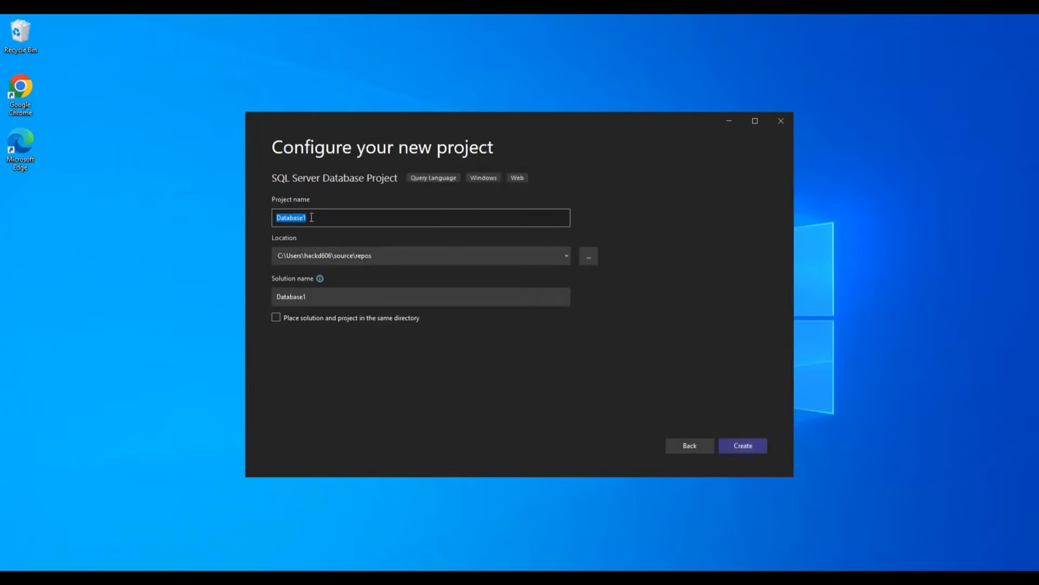
Step: Rename the project from Database1 to YtProject and create it
{"action": "left_click", "coordinate": [311, 217]}
{"action": "left_click_drag", "start_coordinate": [260, 222], "coordinate": [244, 223]}
{"action": "key", "text": "BackSpace"}
{"action": "type", "text": "YtProject"}
{"action": "left_click", "coordinate": [735, 445]}
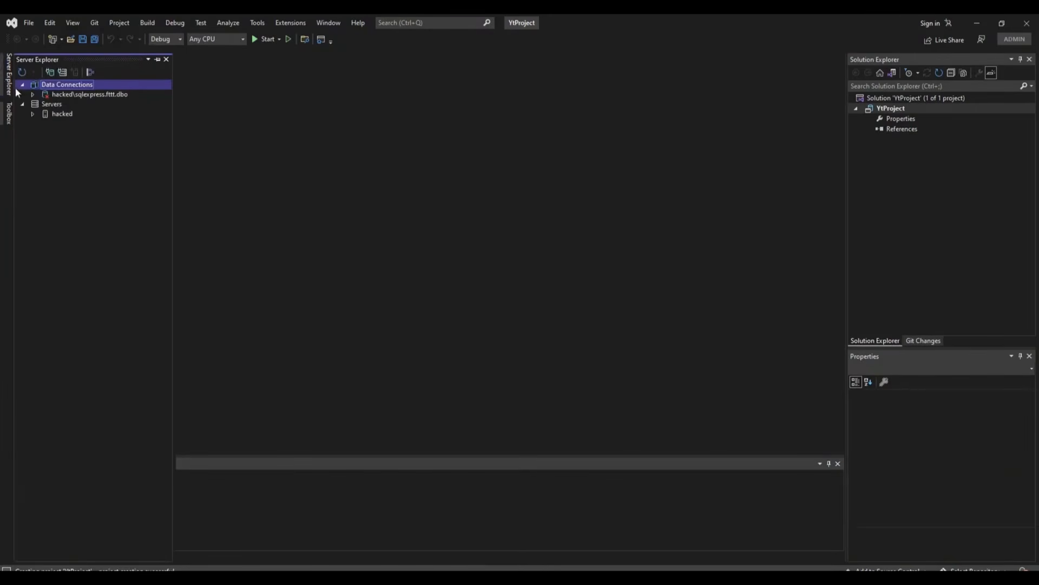
Step: Add a data connection to server localhost\SQLEXPRESS with database you2, agreeing to create it
{"action": "right_click", "coordinate": [52, 88]}
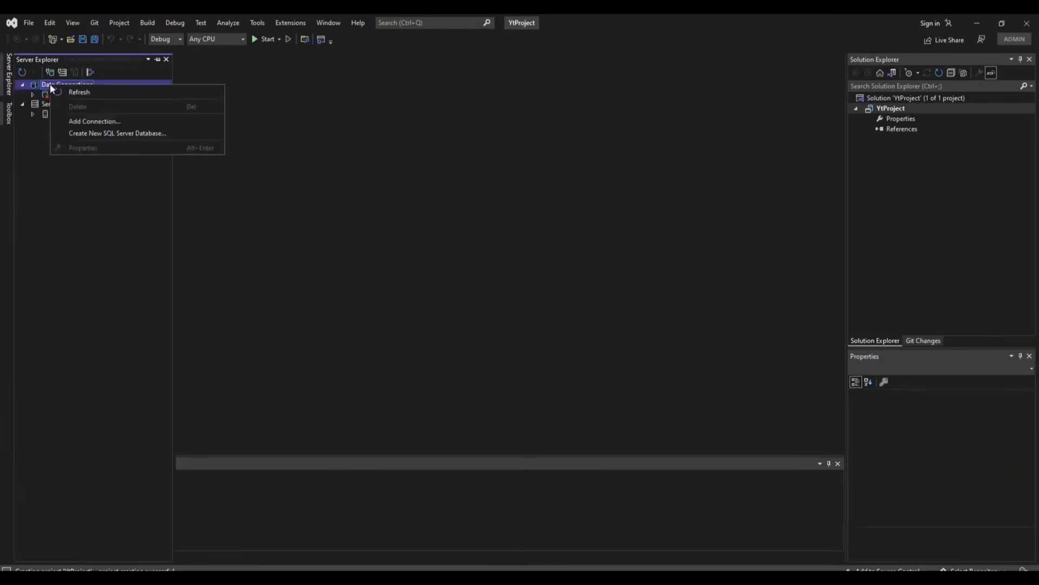
{"action": "left_click", "coordinate": [79, 122]}
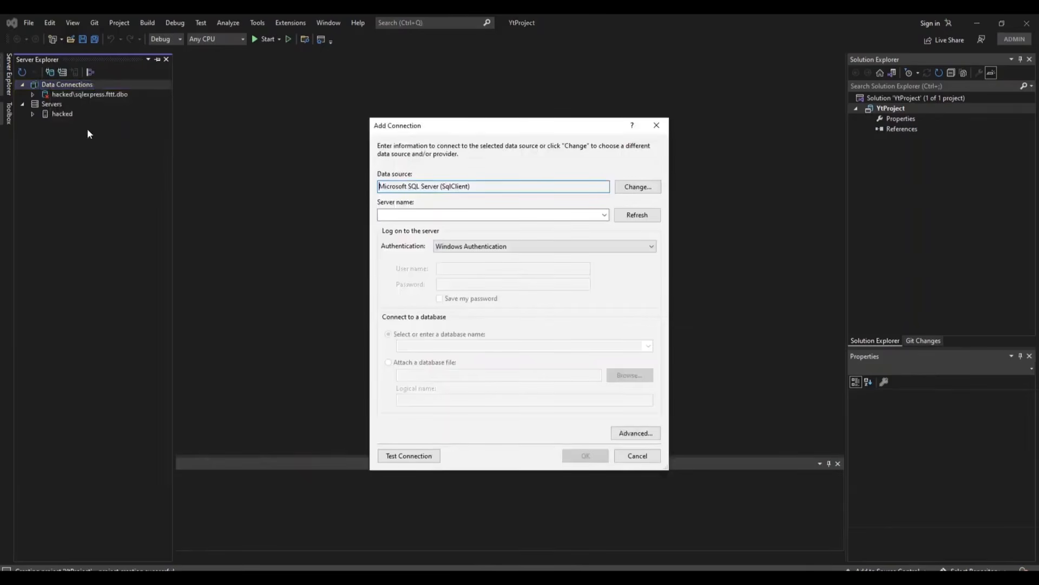
{"action": "left_click", "coordinate": [606, 214]}
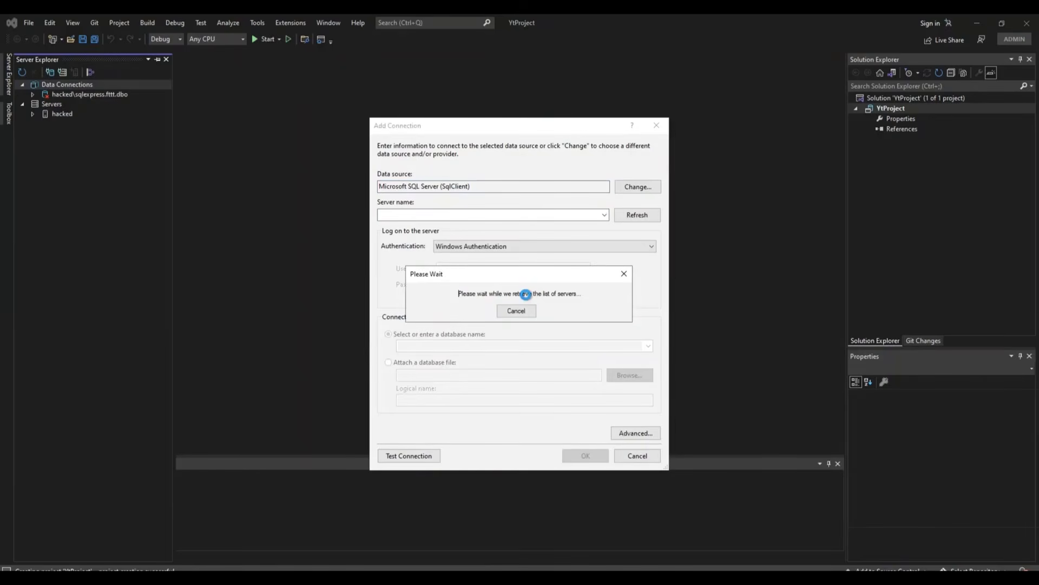
{"action": "left_click", "coordinate": [508, 312]}
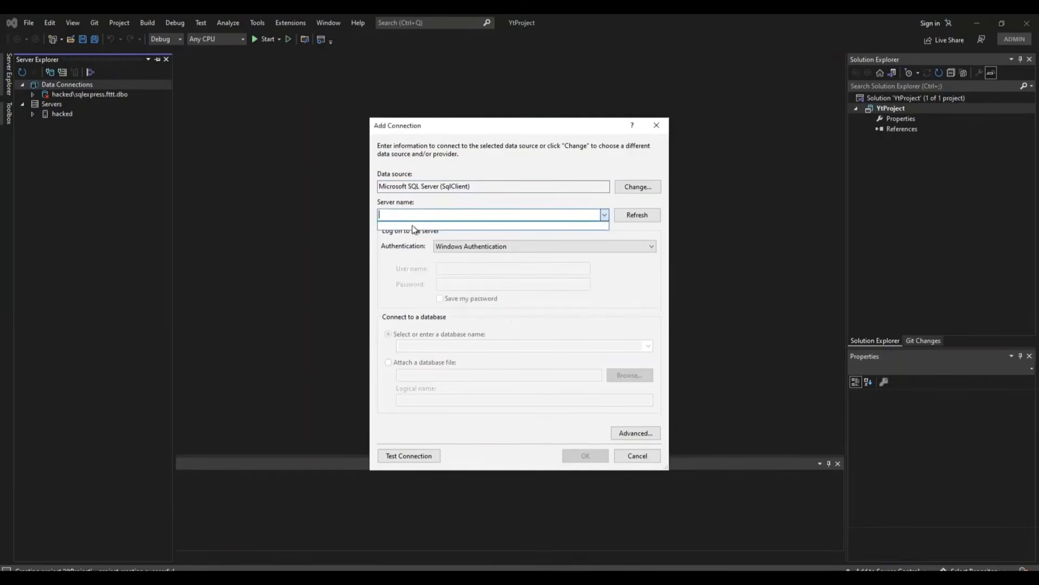
{"action": "type", "text": "loca"}
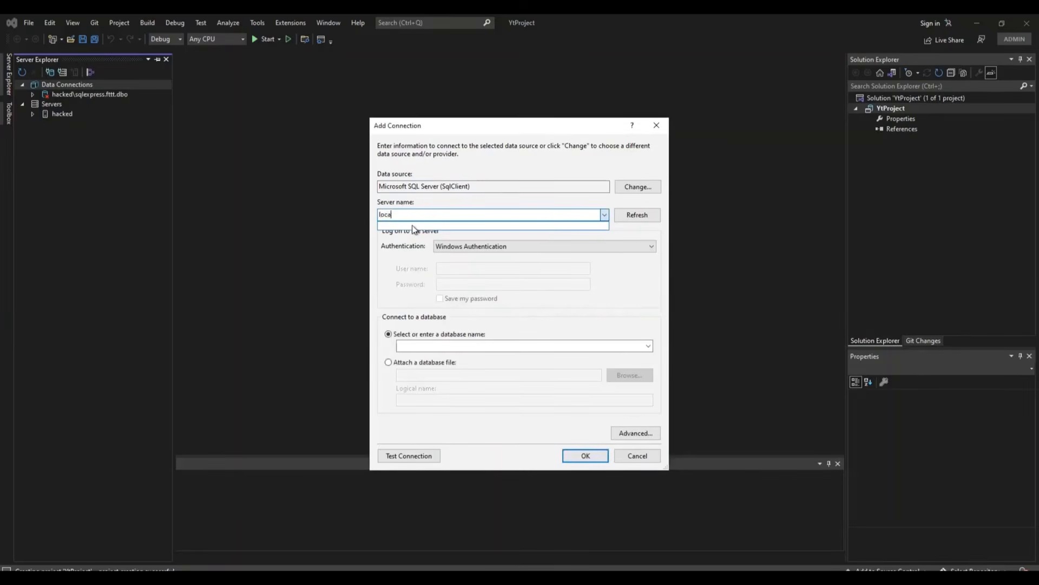
{"action": "type", "text": "host"}
{"action": "type", "text": "\\SQLEXPRESS"}
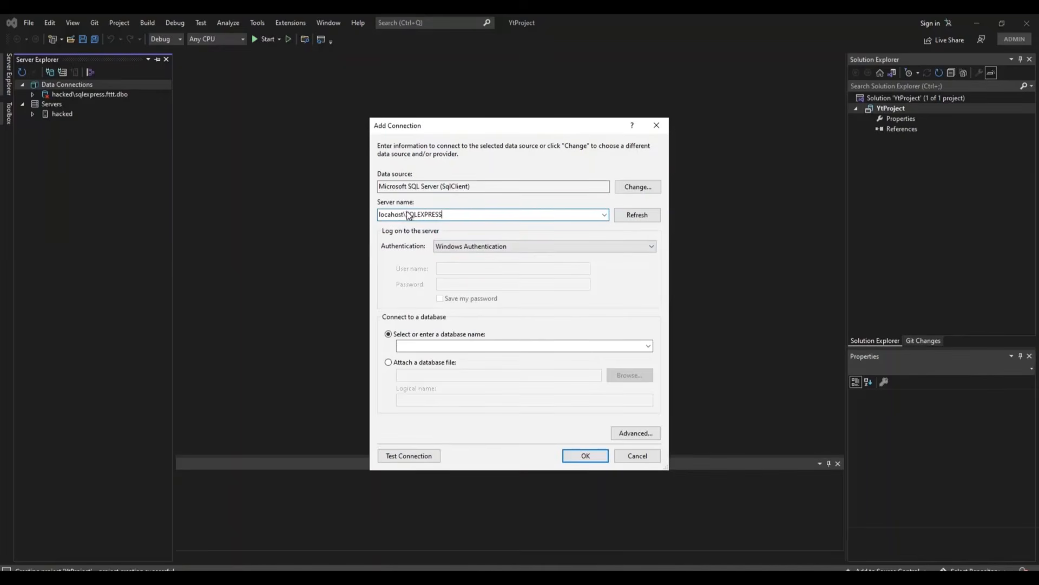
{"action": "left_click", "coordinate": [443, 345]}
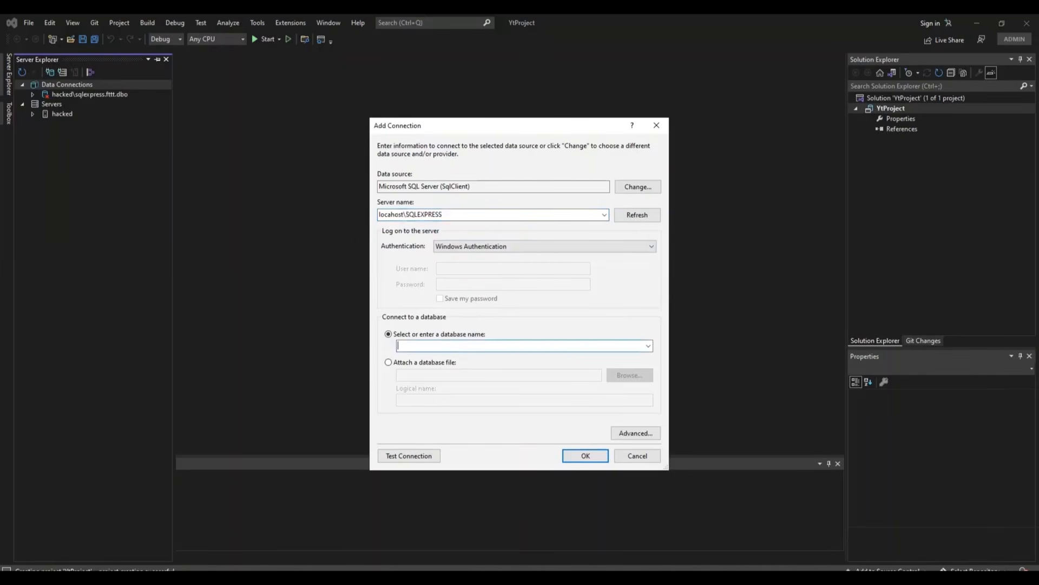
{"action": "type", "text": "you2"}
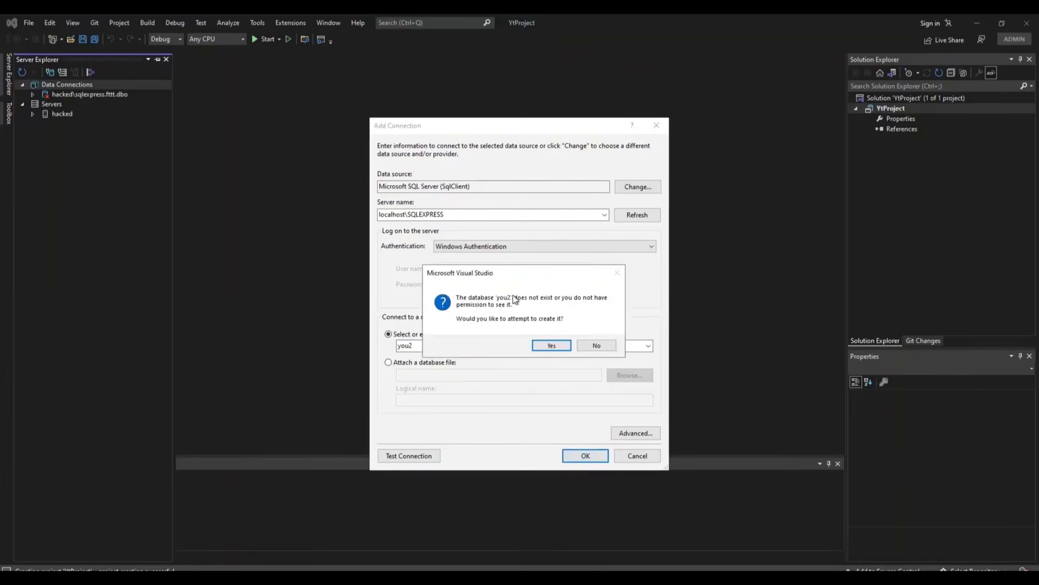
{"action": "left_click", "coordinate": [551, 346]}
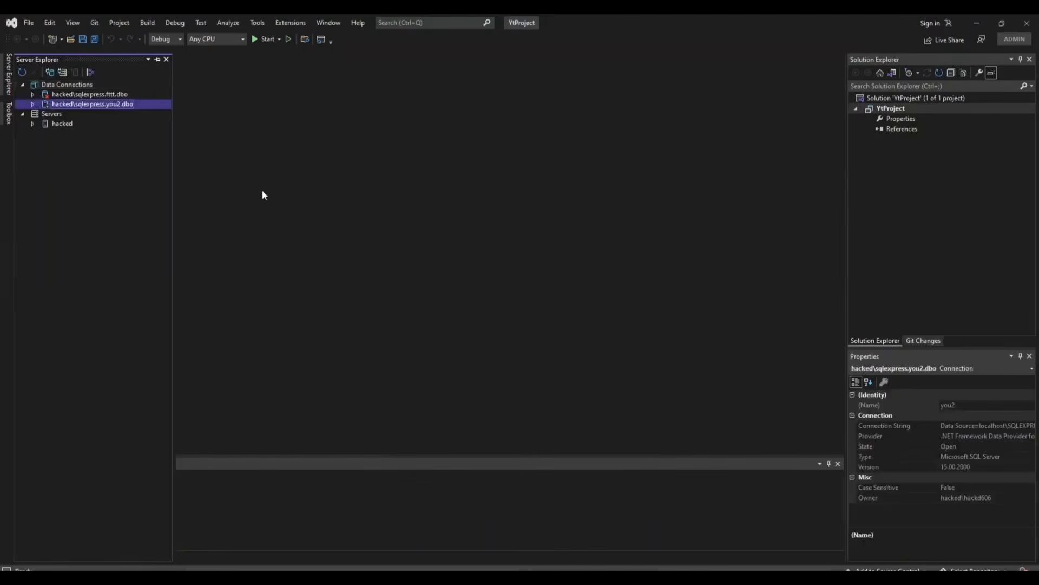
Step: Add a new table to you2 and name it Products in the T-SQL script
{"action": "left_click", "coordinate": [33, 103]}
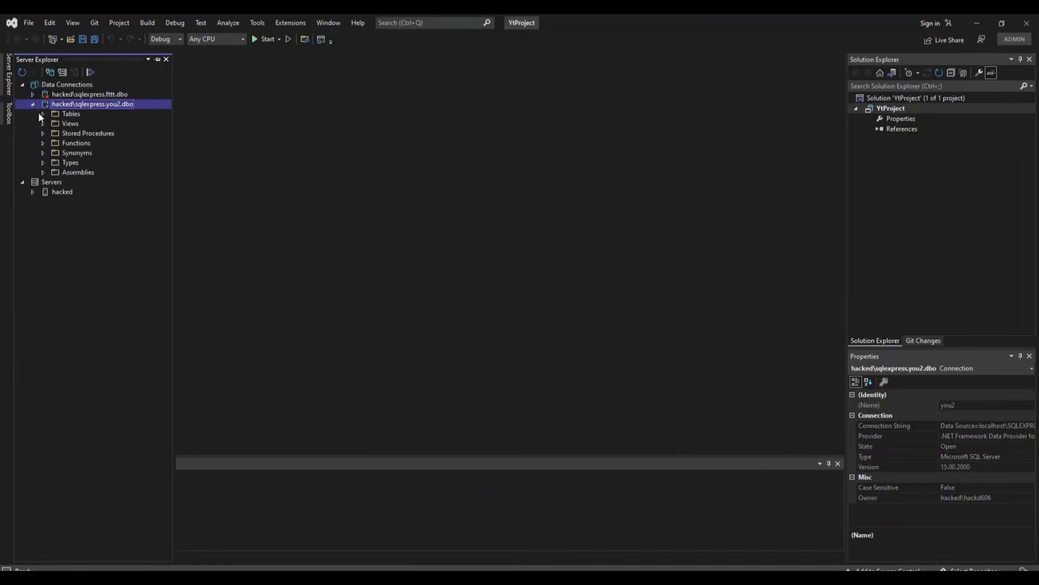
{"action": "left_click", "coordinate": [42, 114]}
{"action": "right_click", "coordinate": [68, 117]}
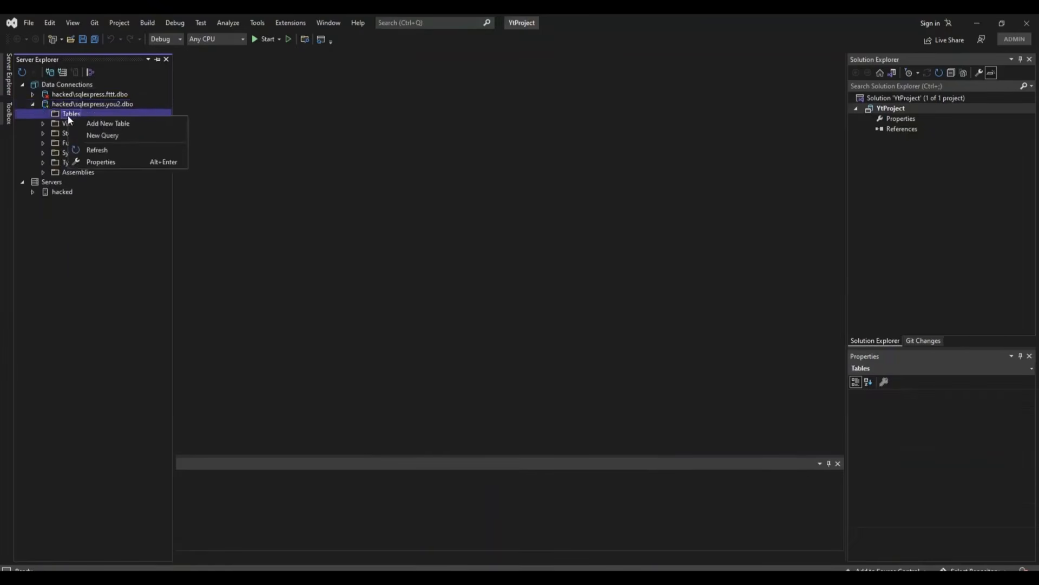
{"action": "left_click", "coordinate": [99, 124]}
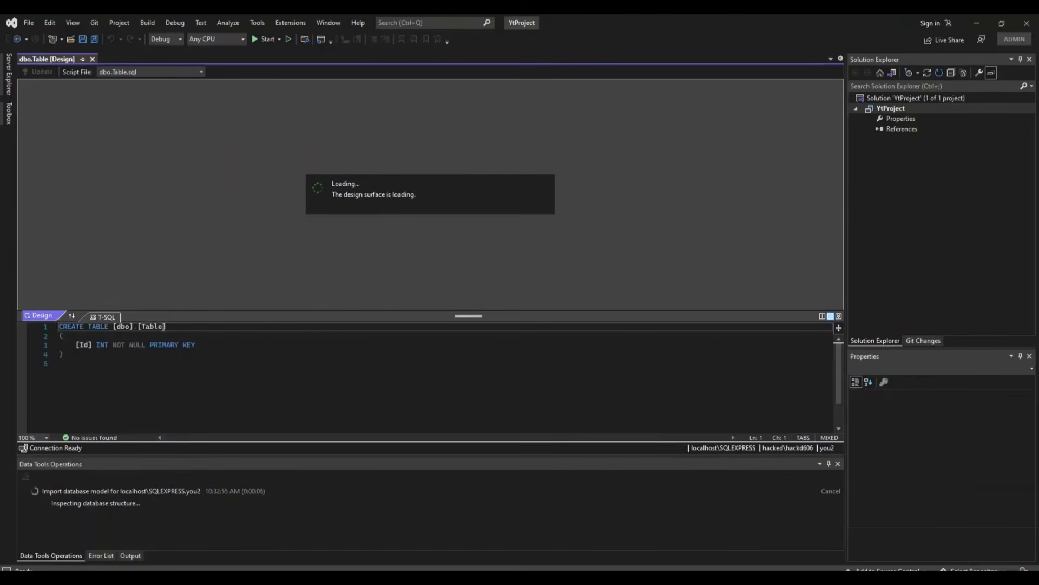
{"action": "left_click", "coordinate": [163, 327]}
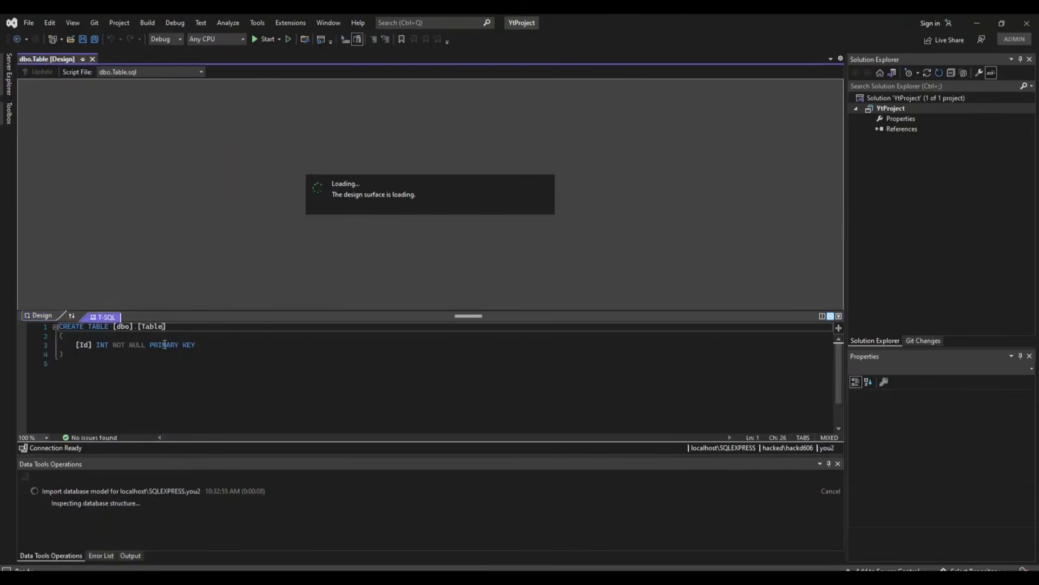
{"action": "key", "text": "BackSpace"}
{"action": "key", "text": "BackSpace"}
{"action": "key", "text": "BackSpace"}
{"action": "key", "text": "BackSpace"}
{"action": "key", "text": "BackSpace"}
{"action": "type", "text": "Product"}
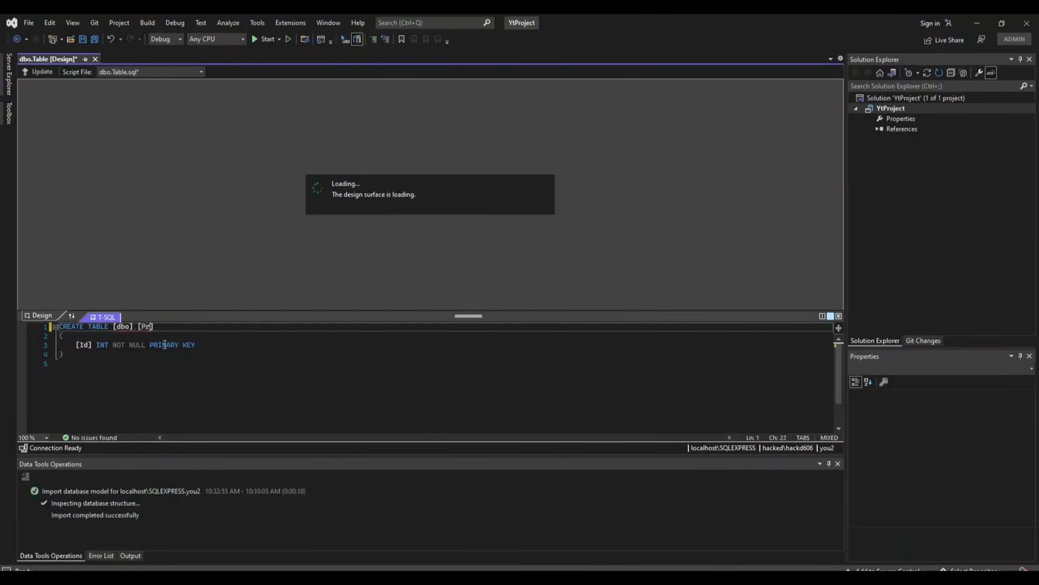
{"action": "type", "text": "s"}
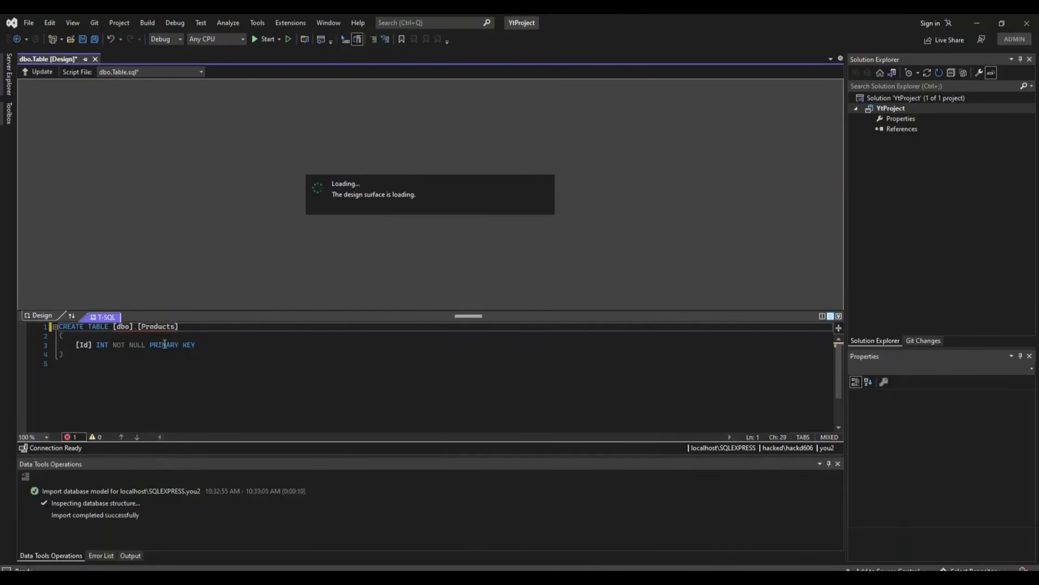
Step: Rename the Id column to ProductId, add a '[Name] text' column, and preview the update
{"action": "left_click", "coordinate": [80, 346]}
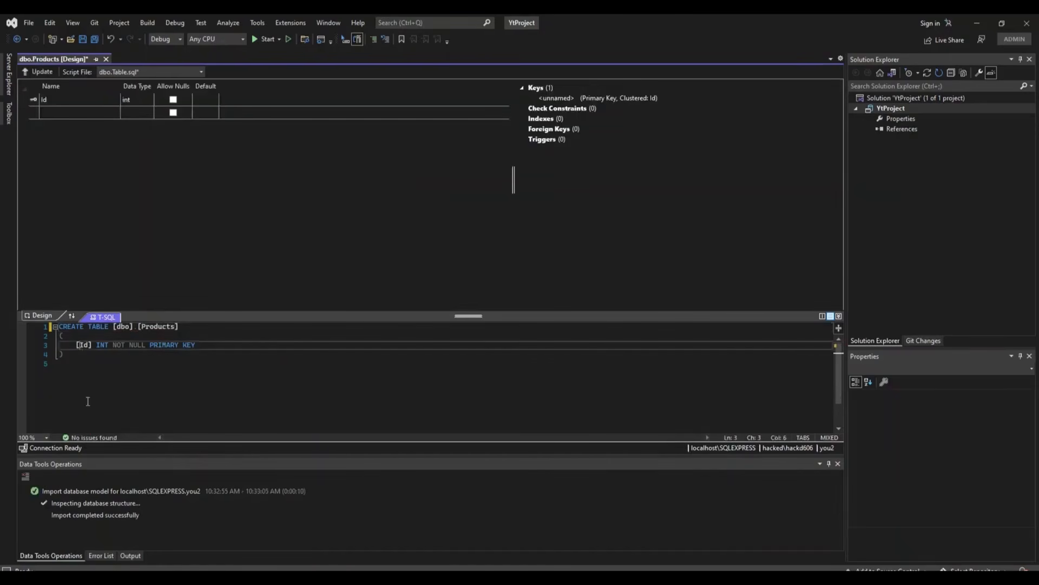
{"action": "type", "text": "Produc"}
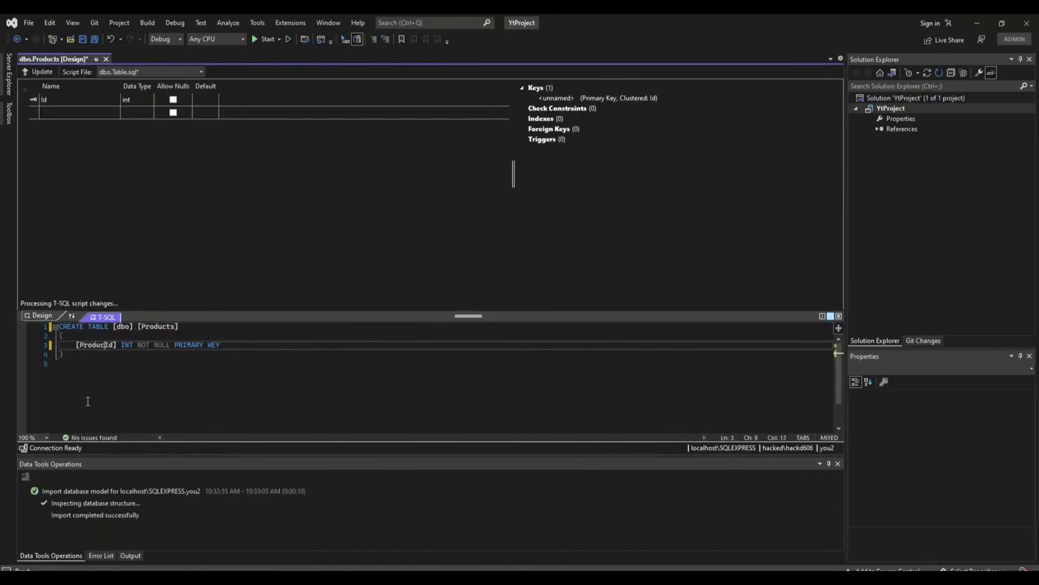
{"action": "type", "text": "t"}
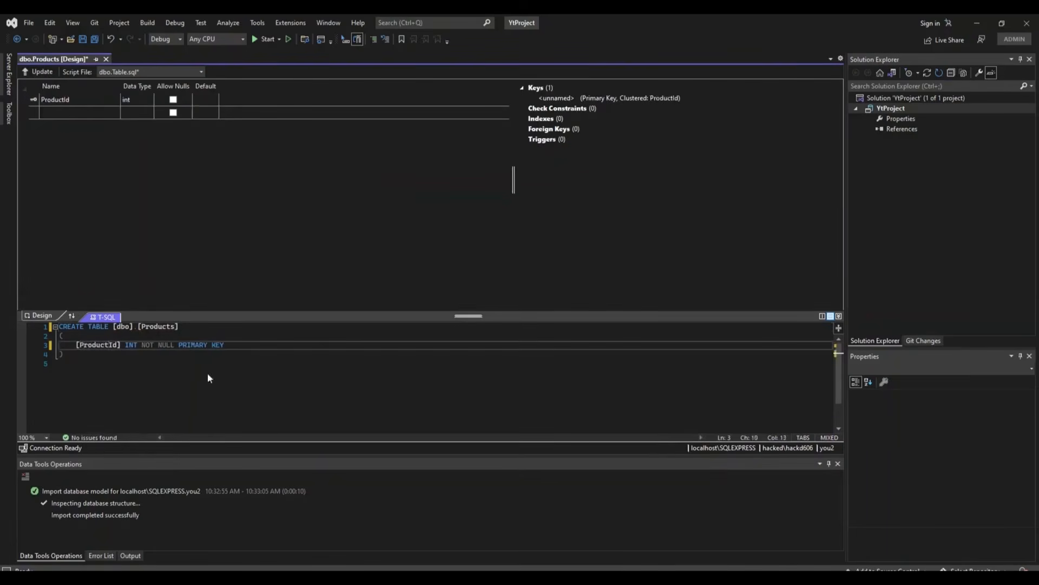
{"action": "left_click", "coordinate": [238, 339]}
{"action": "left_click", "coordinate": [235, 346]}
{"action": "type", "text": ","}
{"action": "key", "text": "Return"}
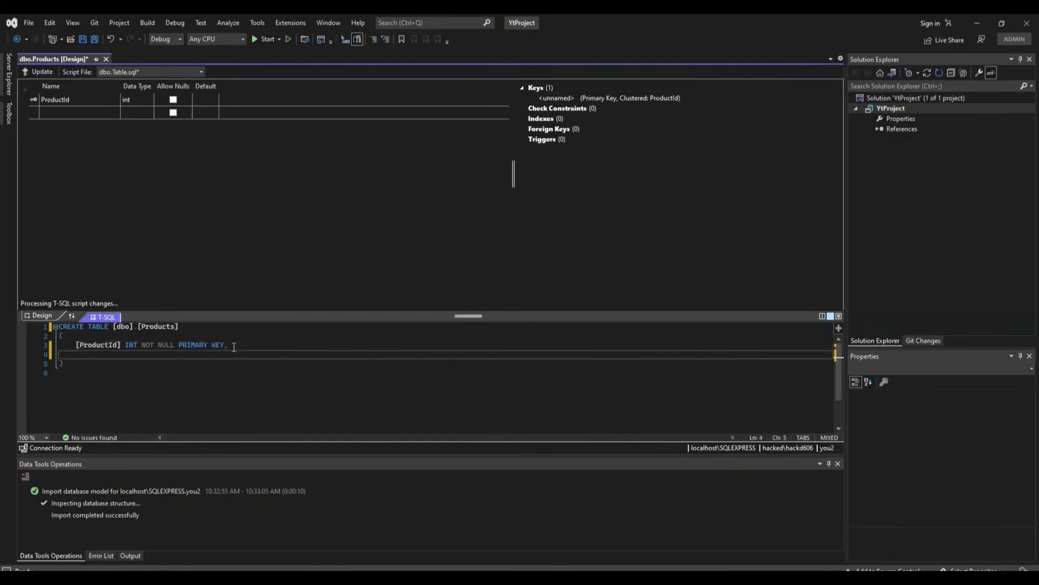
{"action": "type", "text": "[]"}
{"action": "key", "text": "Left"}
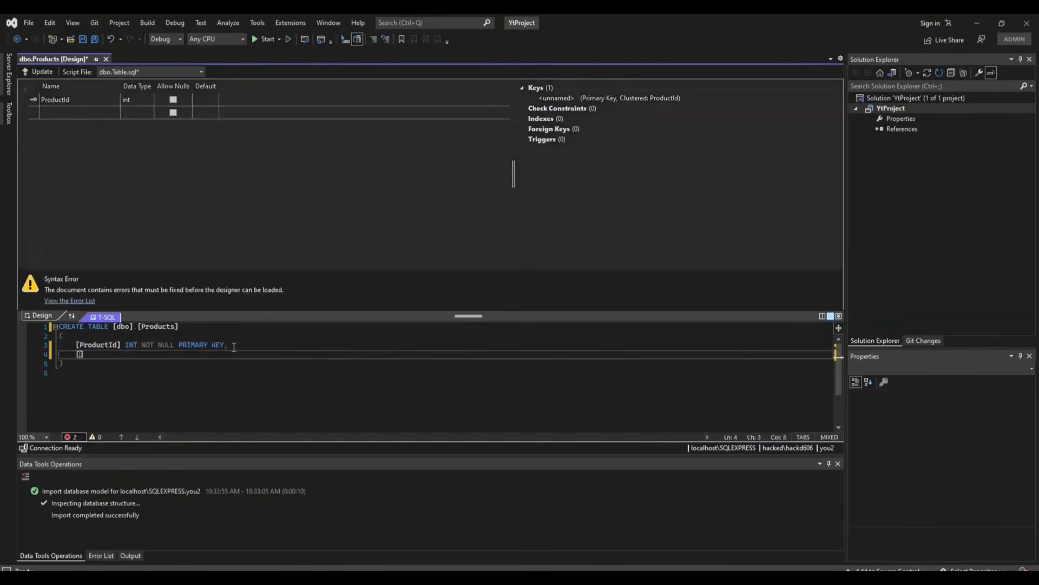
{"action": "type", "text": "Name] text"}
{"action": "key", "text": "Down"}
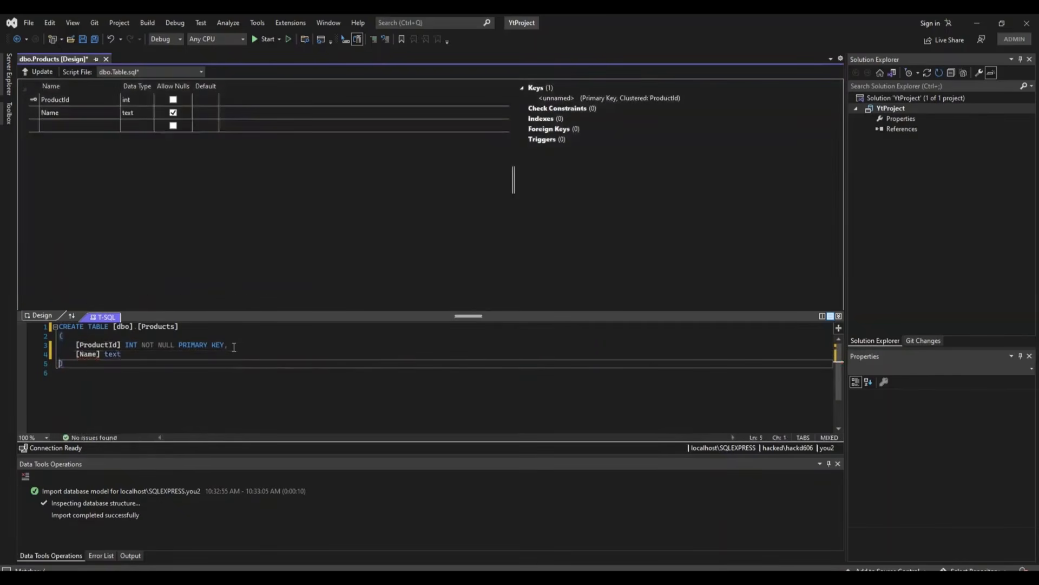
{"action": "key", "text": "Up"}
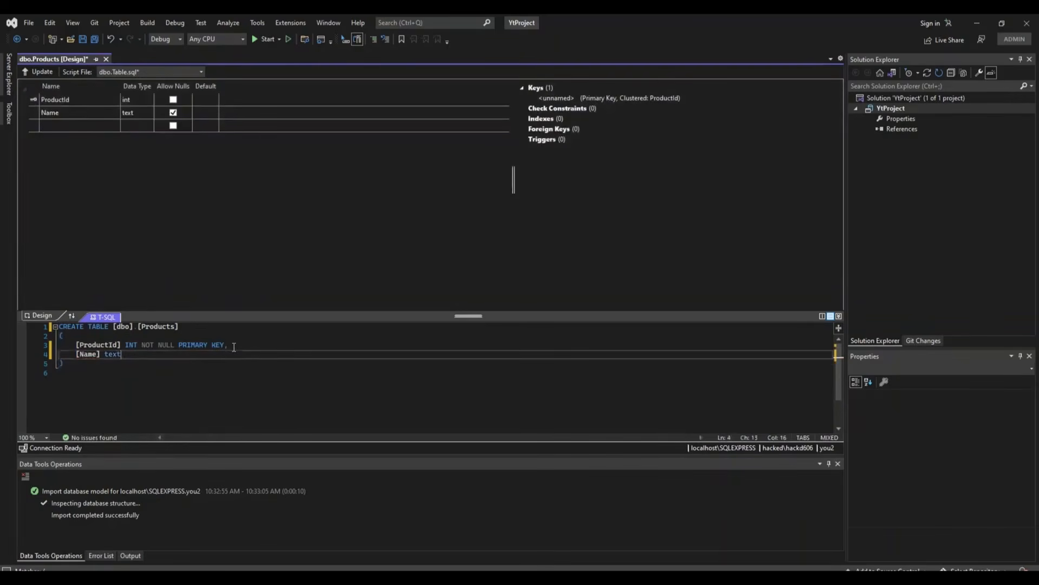
{"action": "left_click", "coordinate": [31, 72]}
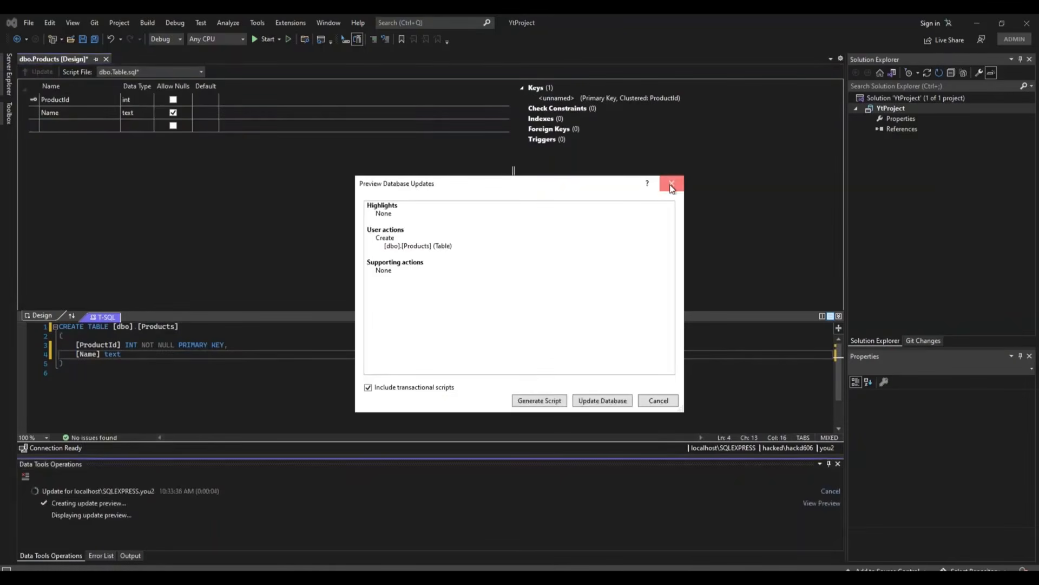
Step: Cancel the update preview and refresh you2's Tables list in Server Explorer
{"action": "left_click", "coordinate": [671, 184]}
{"action": "left_click", "coordinate": [9, 73]}
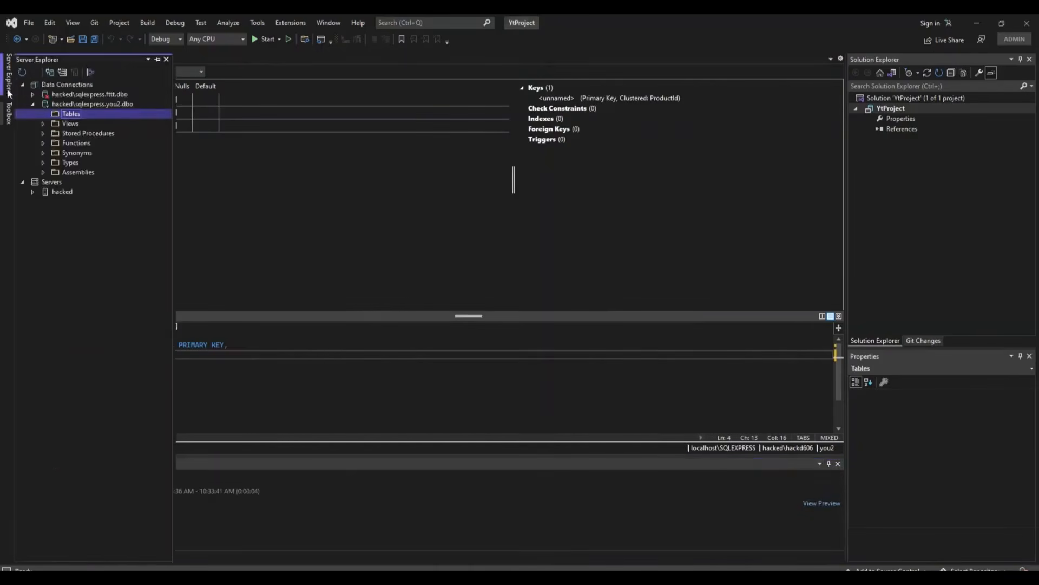
{"action": "right_click", "coordinate": [59, 117]}
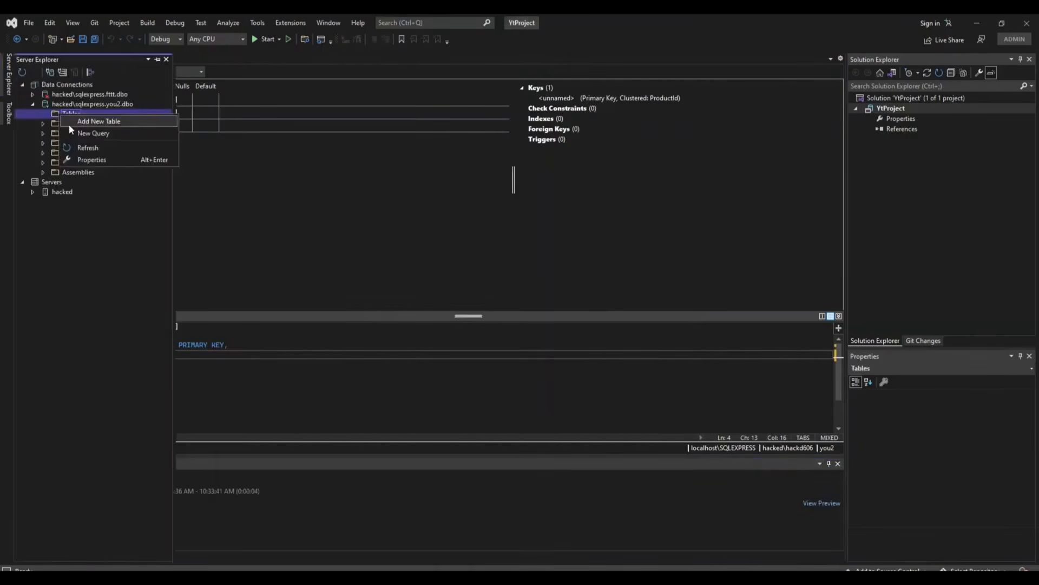
{"action": "left_click", "coordinate": [87, 148]}
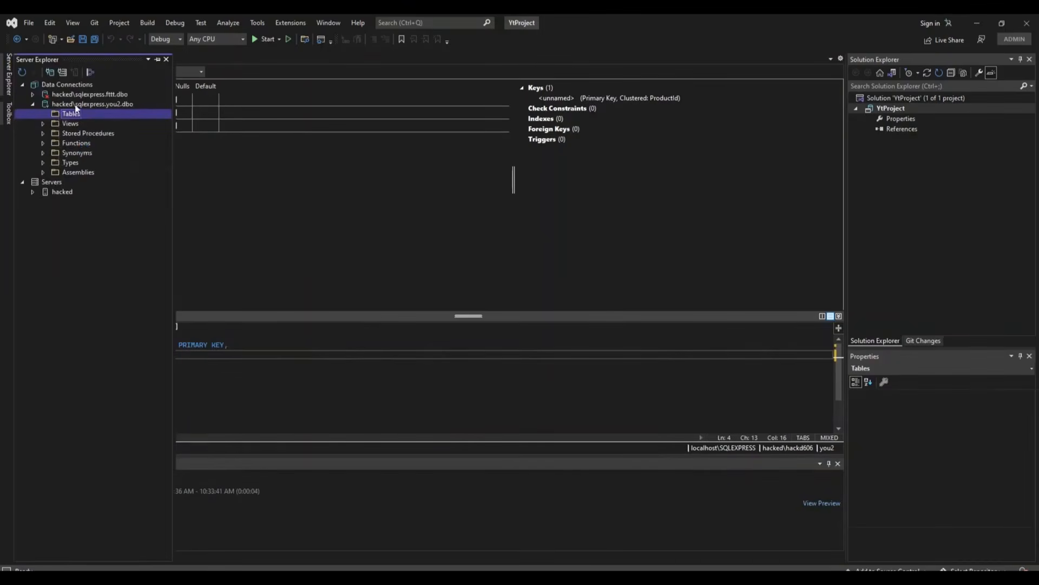
{"action": "left_click", "coordinate": [216, 161]}
Step: Run Update Database, then refresh Tables to show Products with ProductId and Name
{"action": "left_click", "coordinate": [27, 73]}
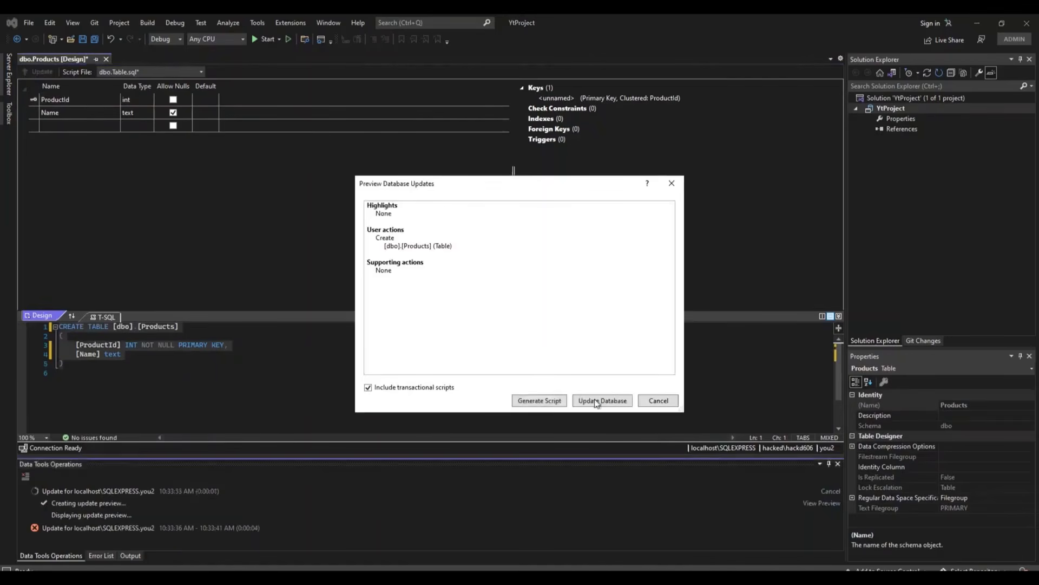
{"action": "left_click", "coordinate": [596, 403]}
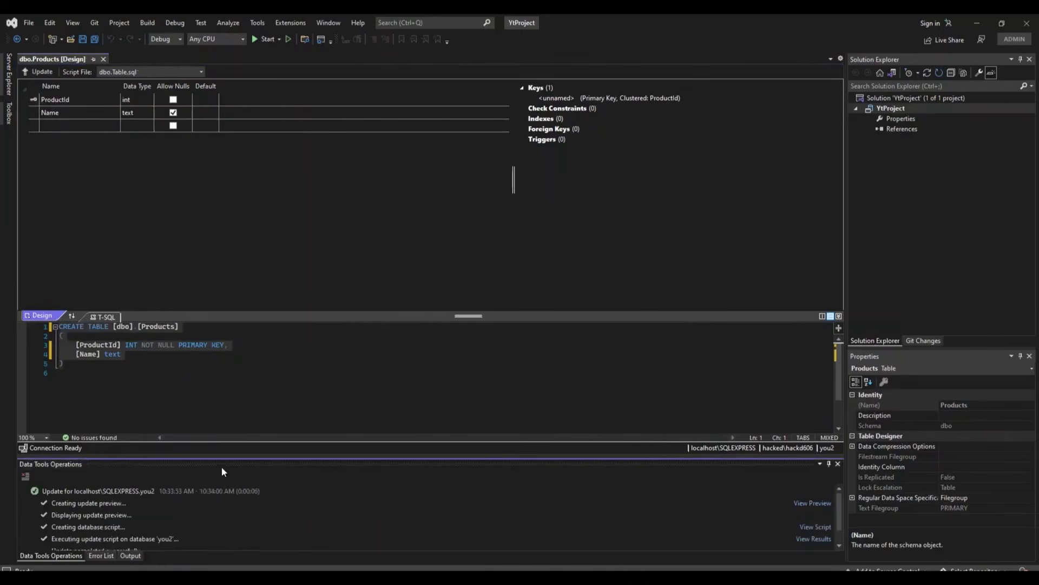
{"action": "left_click", "coordinate": [8, 65]}
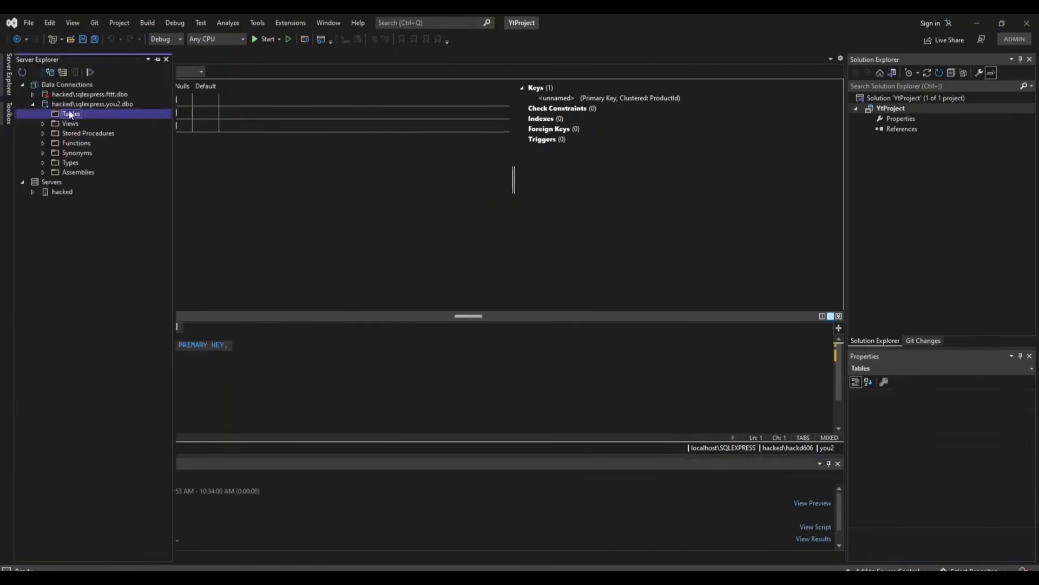
{"action": "right_click", "coordinate": [70, 114]}
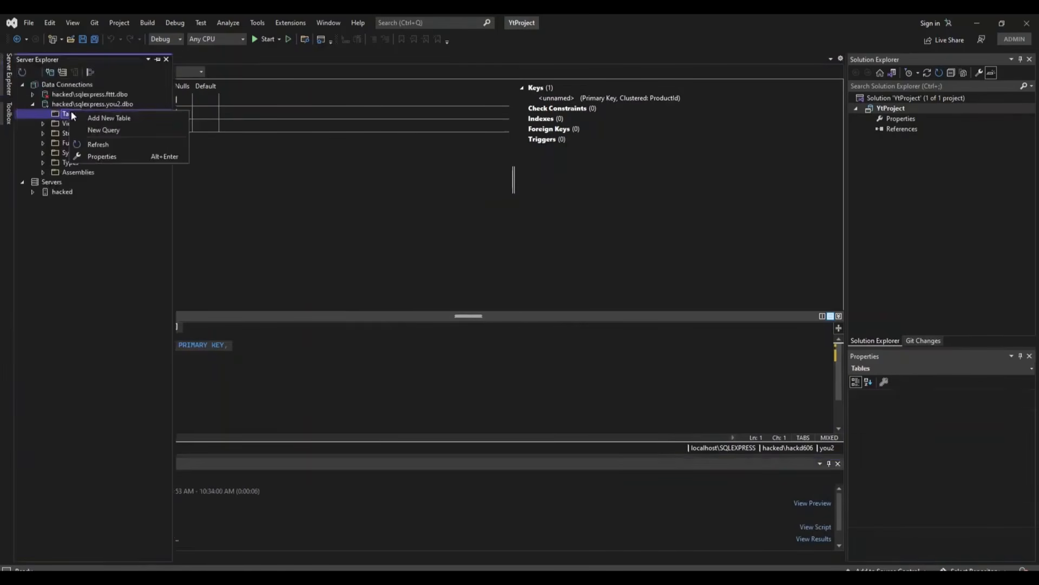
{"action": "left_click", "coordinate": [89, 143]}
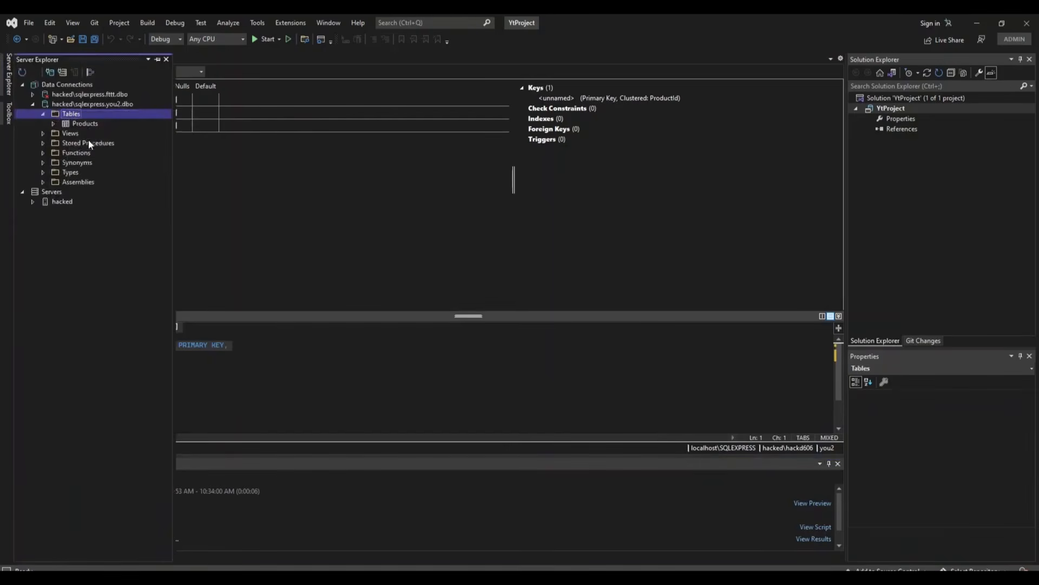
{"action": "left_click", "coordinate": [53, 124]}
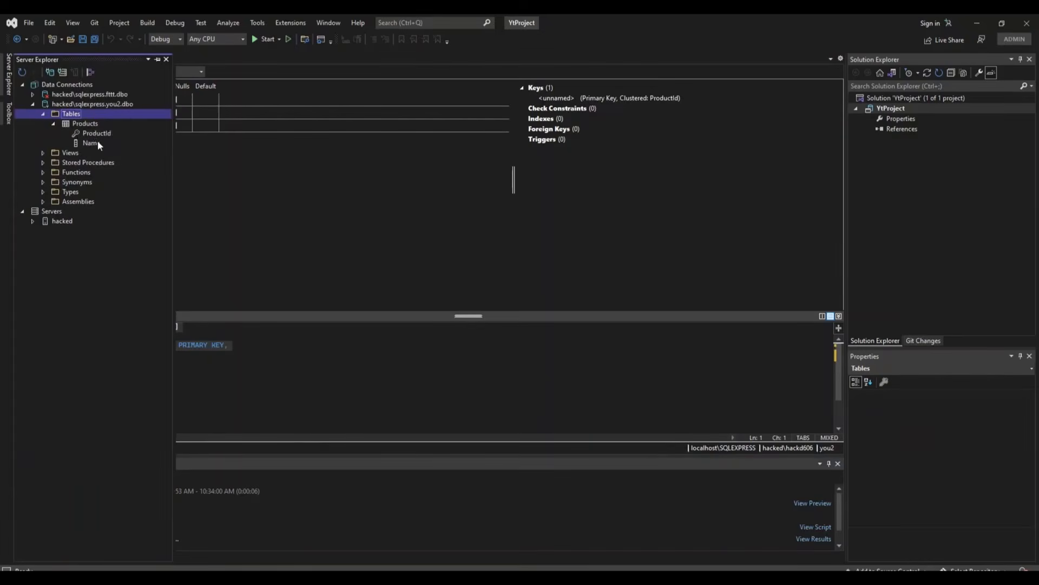
{"action": "left_click", "coordinate": [246, 152]}
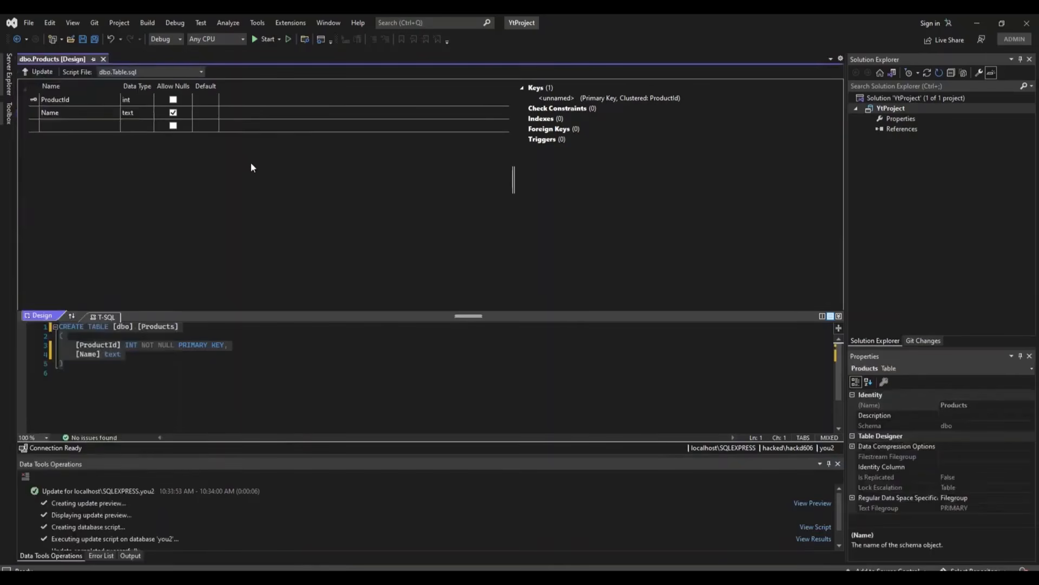
Step: Close the table designer and start Import > Database on the YtProject project
{"action": "left_click", "coordinate": [103, 59]}
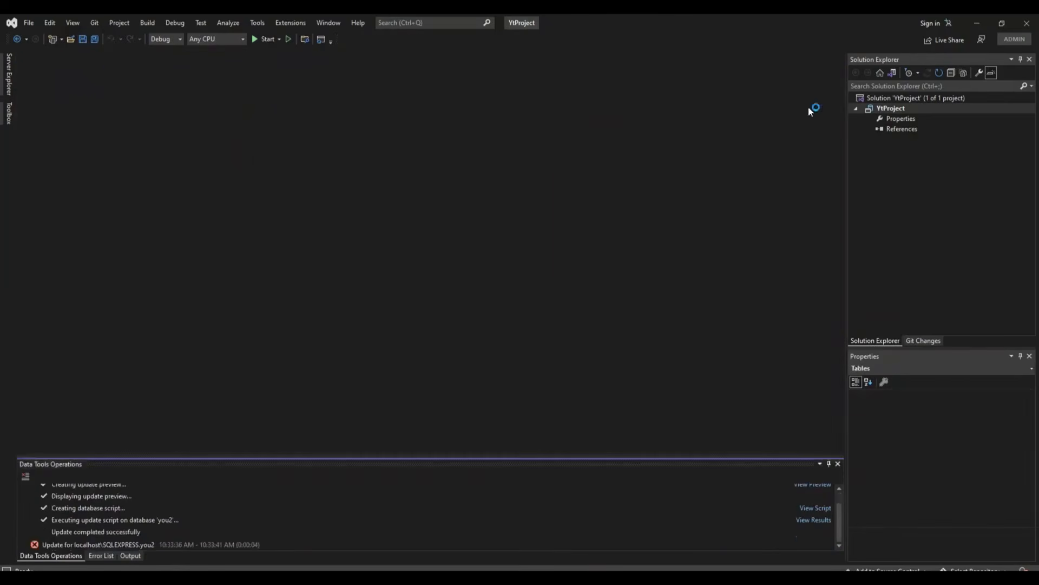
{"action": "left_click", "coordinate": [893, 111]}
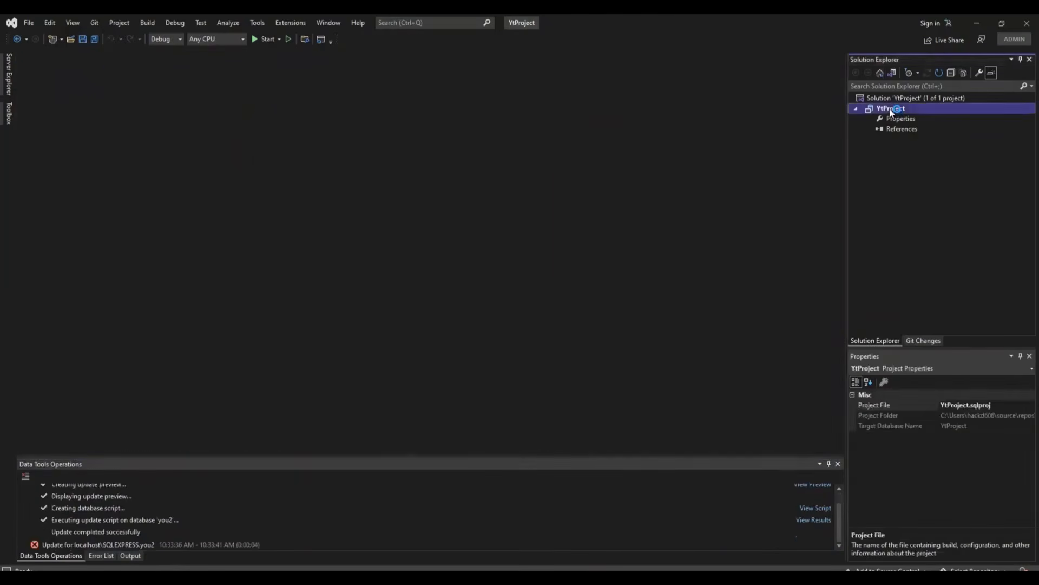
{"action": "right_click", "coordinate": [891, 112]}
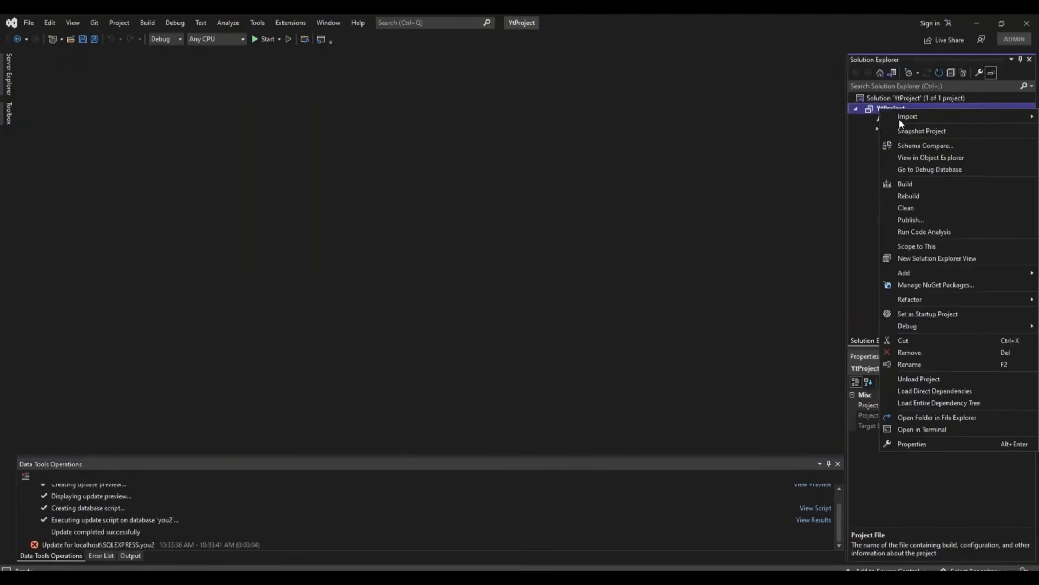
{"action": "mouse_move", "coordinate": [900, 118]}
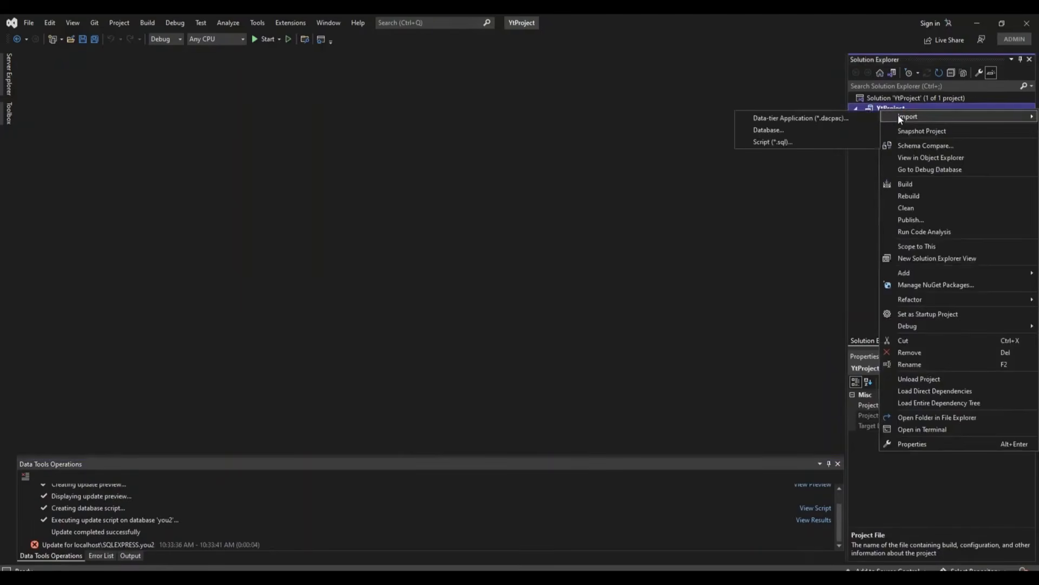
{"action": "left_click", "coordinate": [760, 131]}
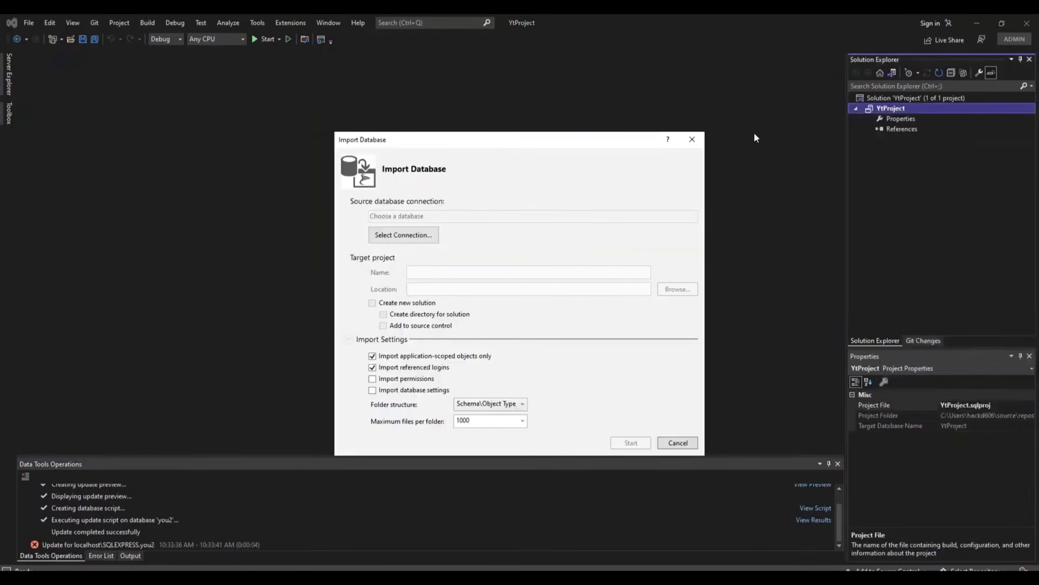
Step: Choose the localhost\SQLEXPRESS connection with database you2, connect, and start the import
{"action": "left_click", "coordinate": [394, 239]}
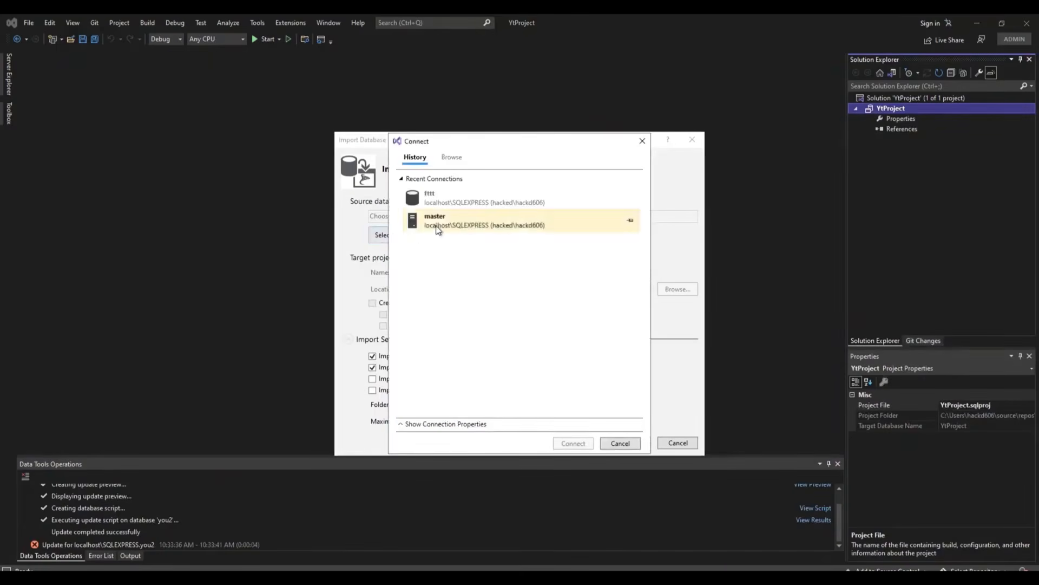
{"action": "left_click", "coordinate": [480, 227]}
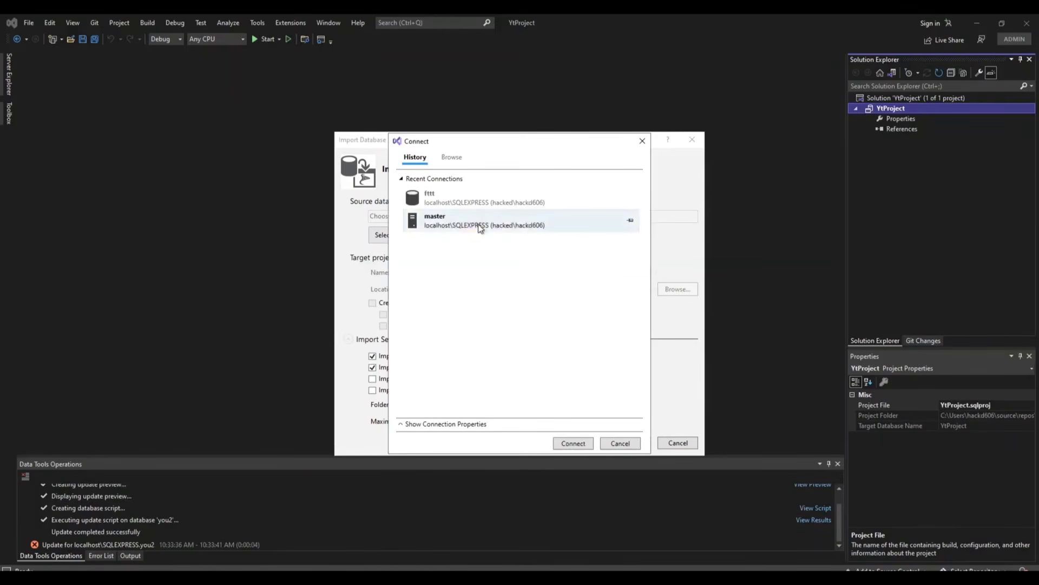
{"action": "left_click", "coordinate": [401, 425]}
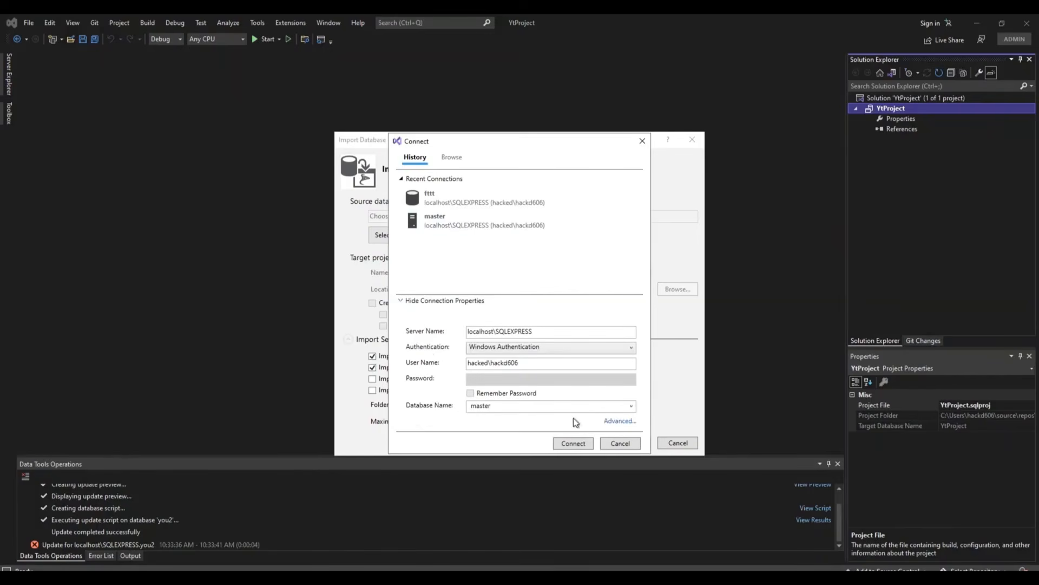
{"action": "left_click", "coordinate": [630, 406]}
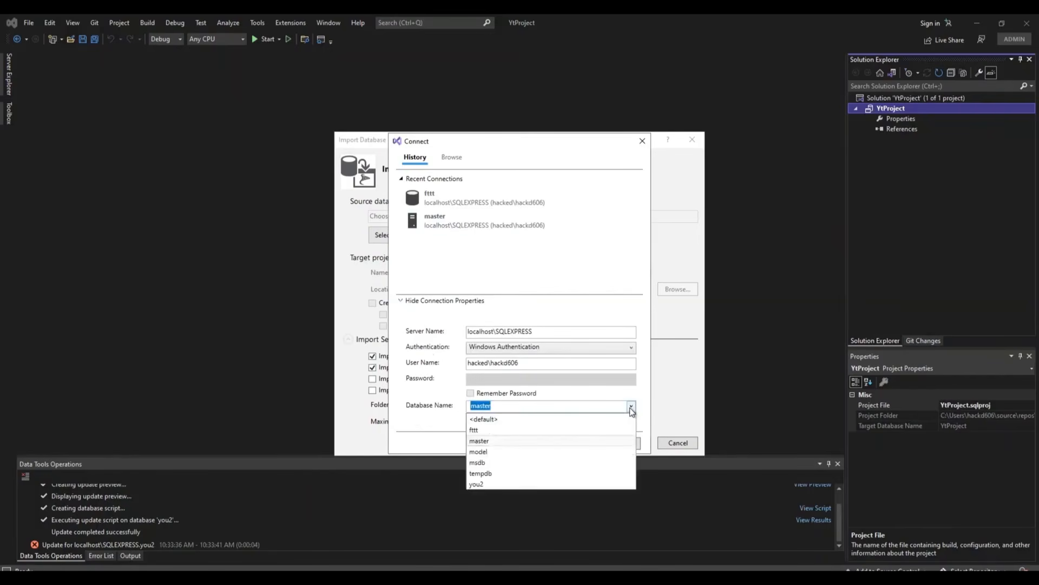
{"action": "left_click", "coordinate": [478, 485]}
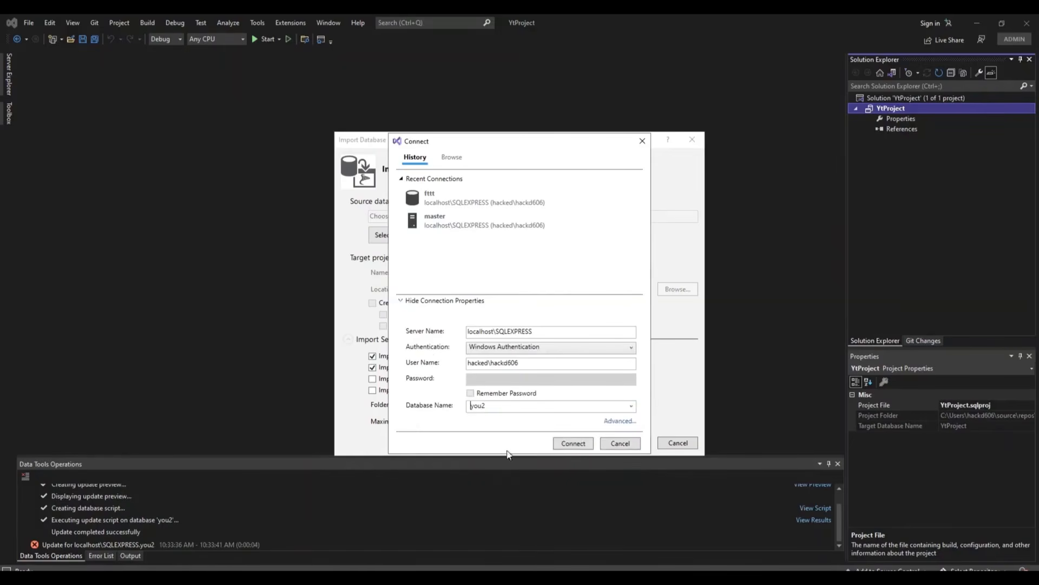
{"action": "left_click", "coordinate": [568, 443]}
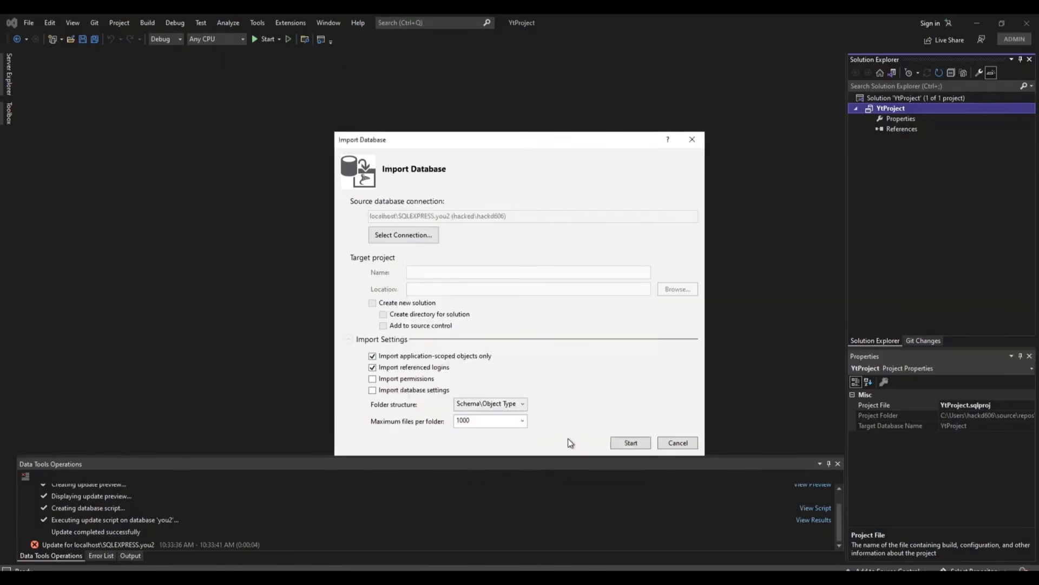
{"action": "left_click", "coordinate": [628, 443]}
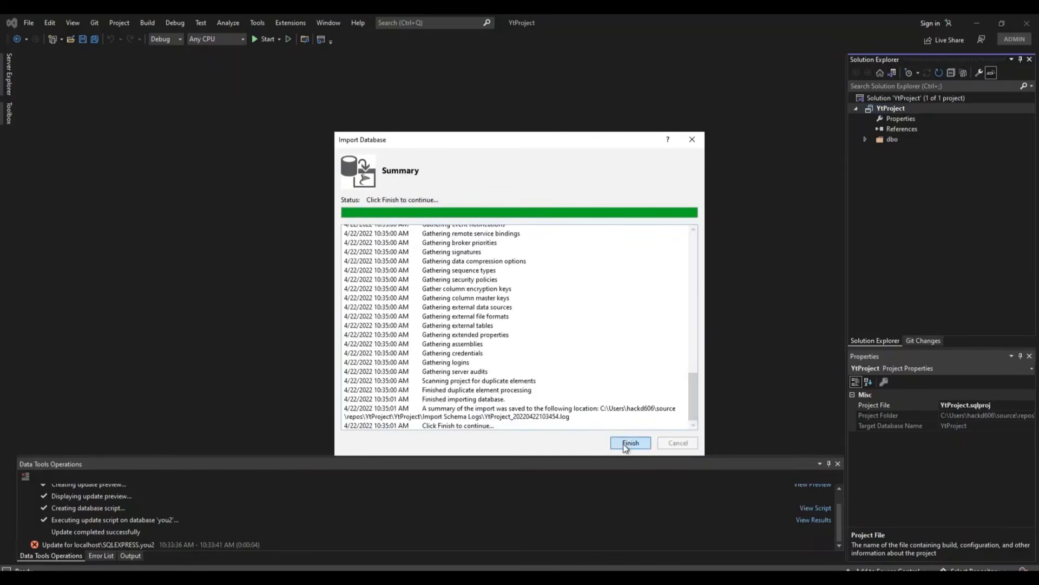
Step: Dismiss the import summary and open the imported dbo Tables Products definition
{"action": "left_click", "coordinate": [624, 444]}
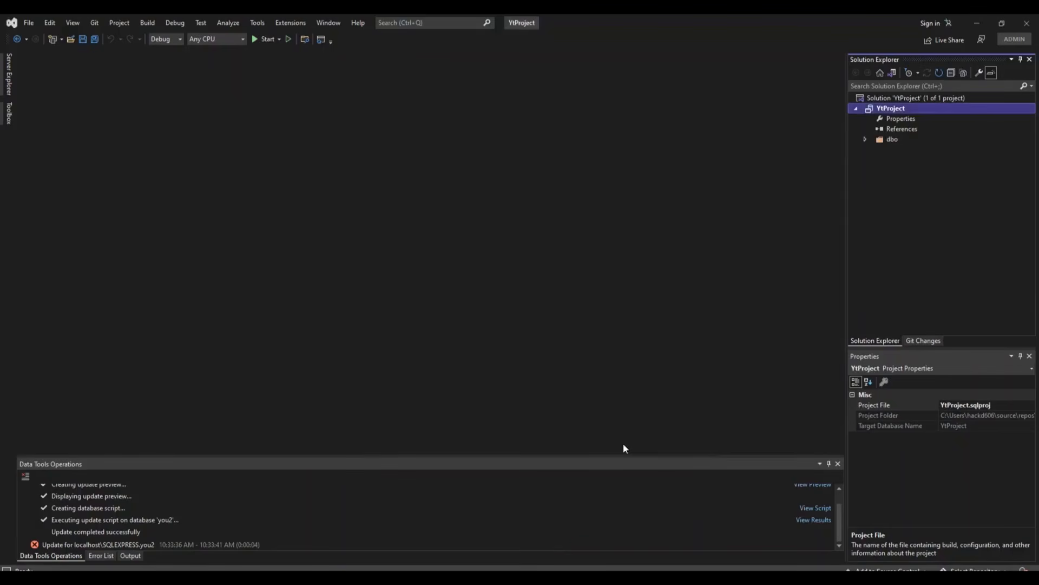
{"action": "left_click", "coordinate": [865, 140]}
{"action": "left_click", "coordinate": [874, 150]}
{"action": "double_click", "coordinate": [925, 159]}
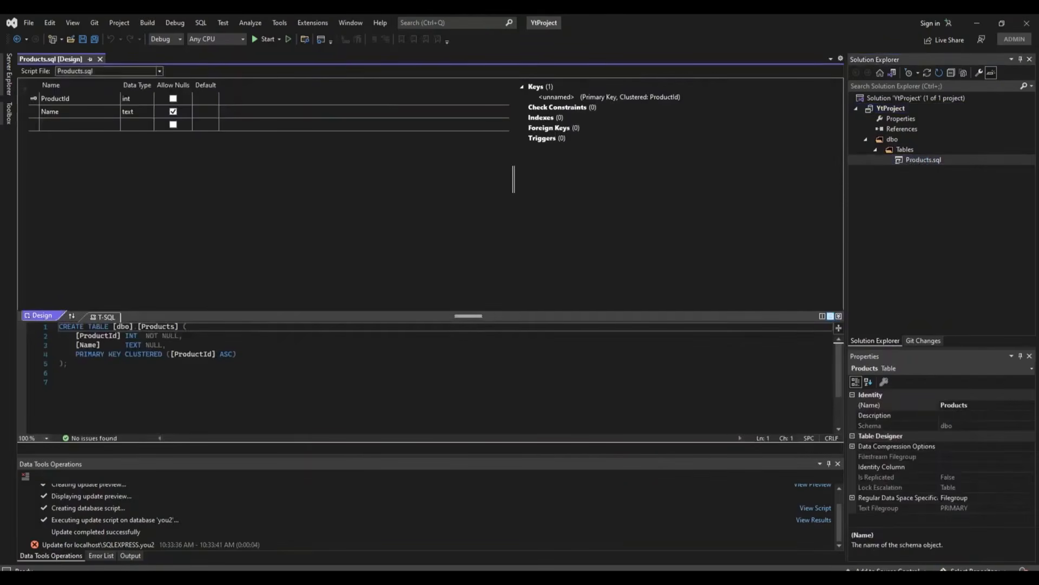
{"action": "left_click", "coordinate": [8, 82]}
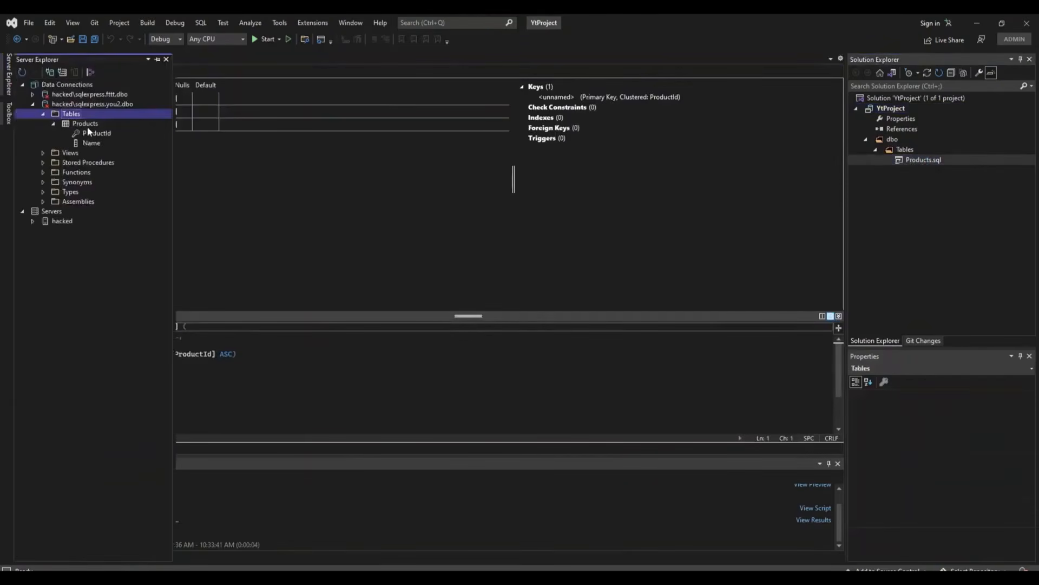
{"action": "left_click", "coordinate": [281, 168]}
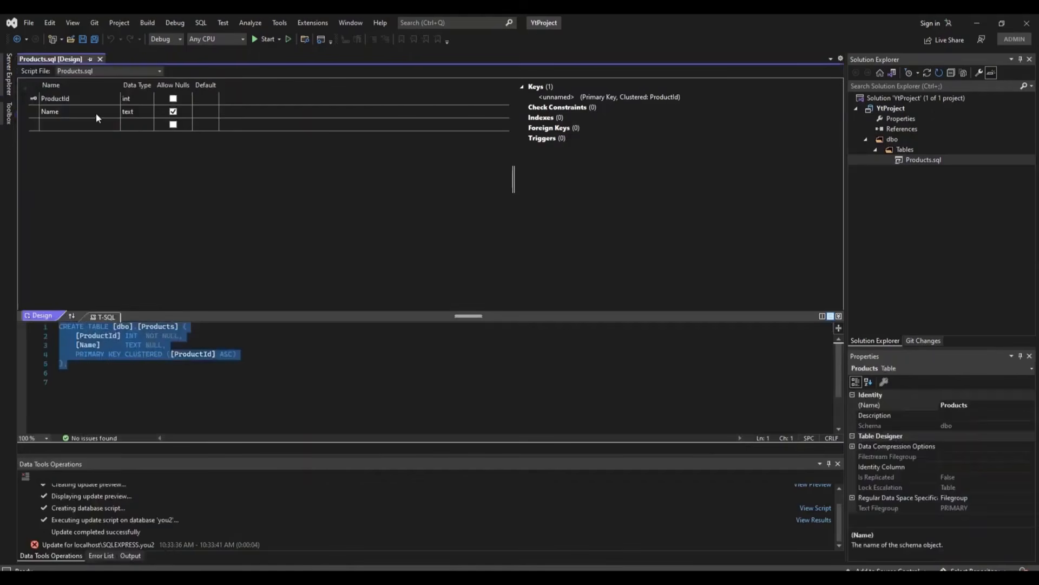
Step: Add columns Price of type money and Description of type text
{"action": "left_click", "coordinate": [79, 123]}
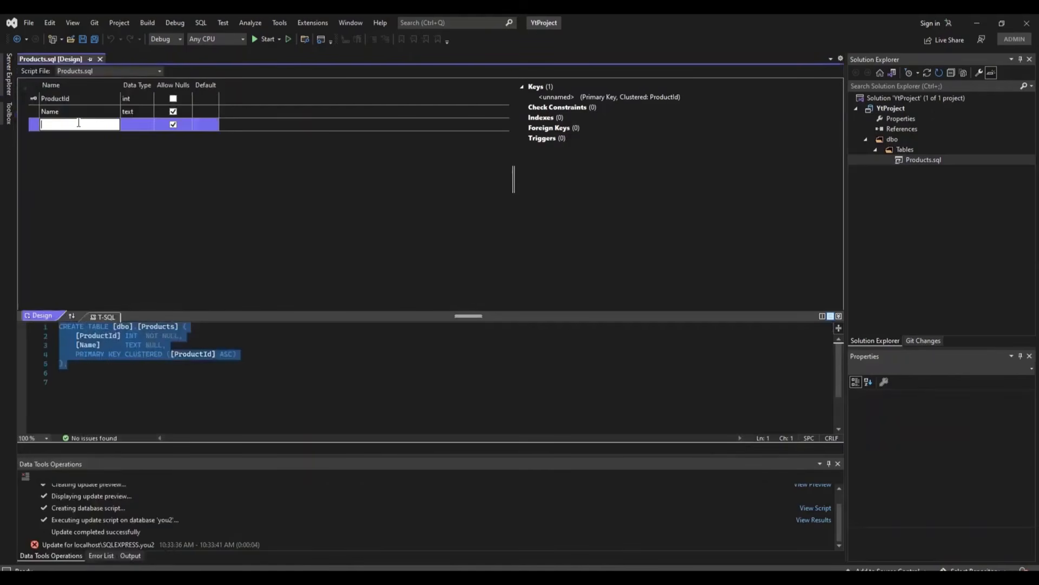
{"action": "type", "text": "Price"}
{"action": "key", "text": "Tab"}
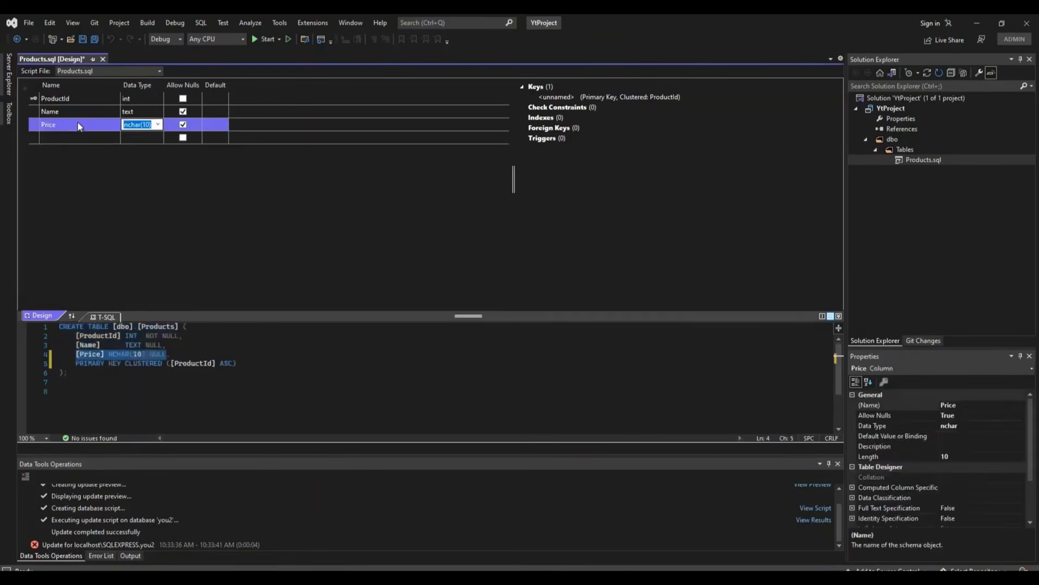
{"action": "type", "text": "money"}
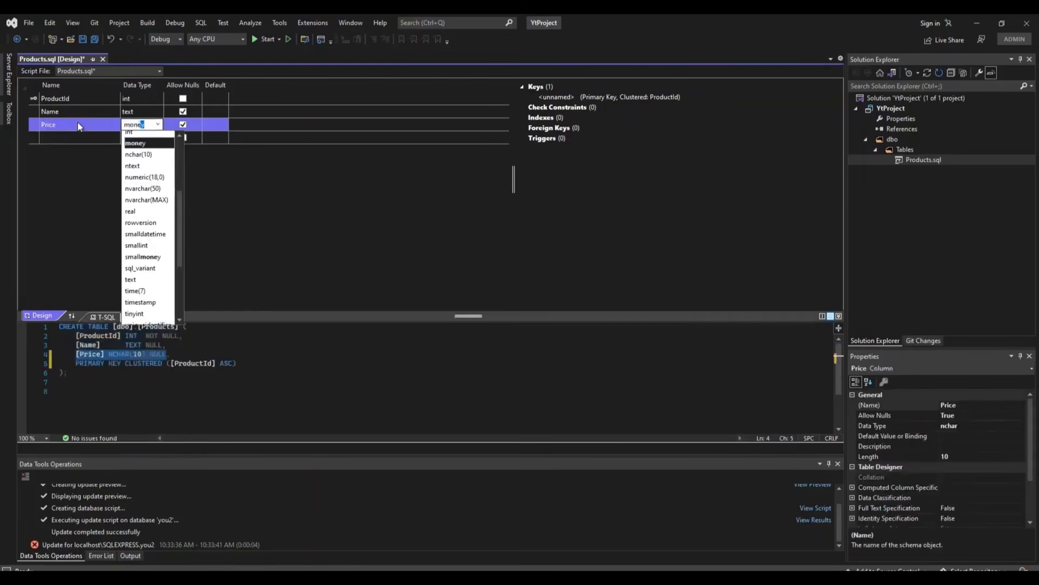
{"action": "key", "text": "Tab"}
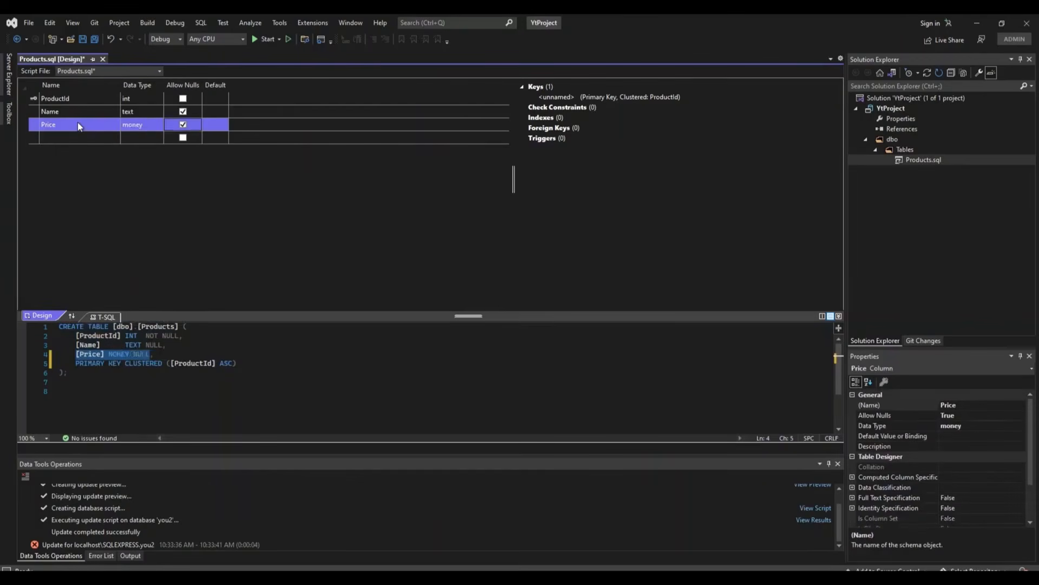
{"action": "key", "text": "Tab"}
{"action": "key", "text": "Tab"}
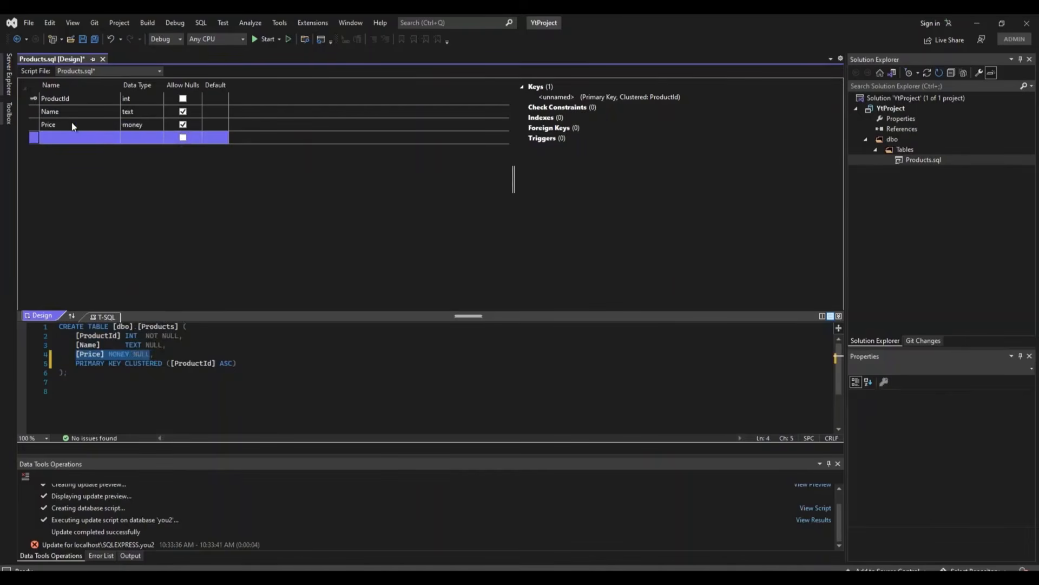
{"action": "left_click", "coordinate": [69, 138]}
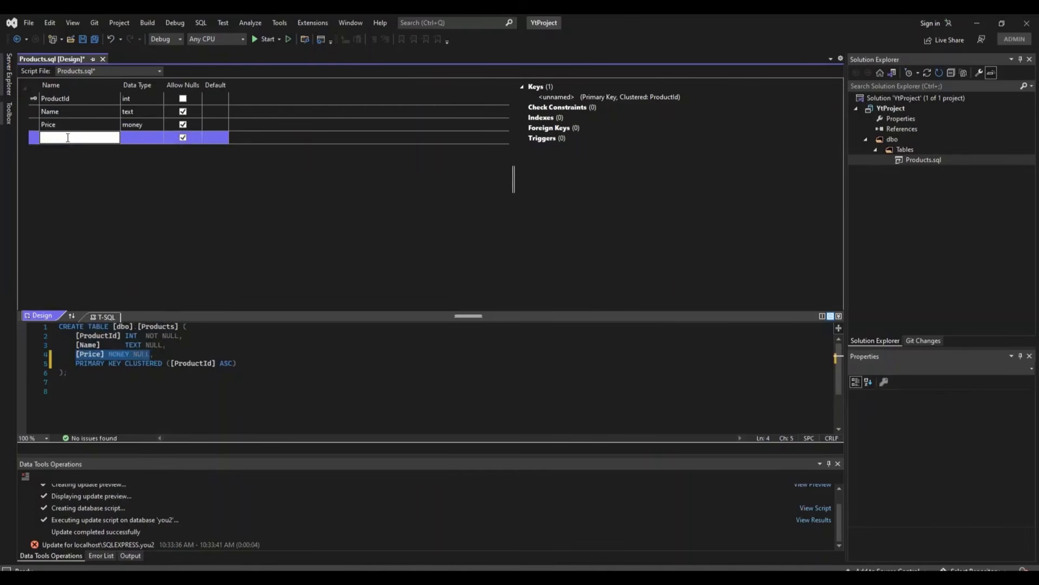
{"action": "type", "text": "Description"}
{"action": "left_click", "coordinate": [132, 138]}
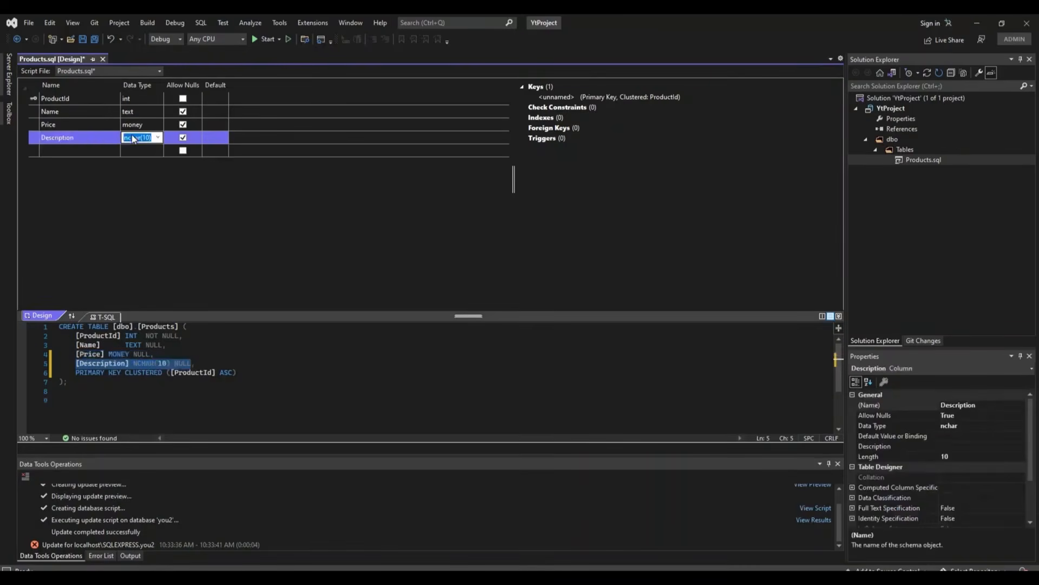
{"action": "type", "text": "text"}
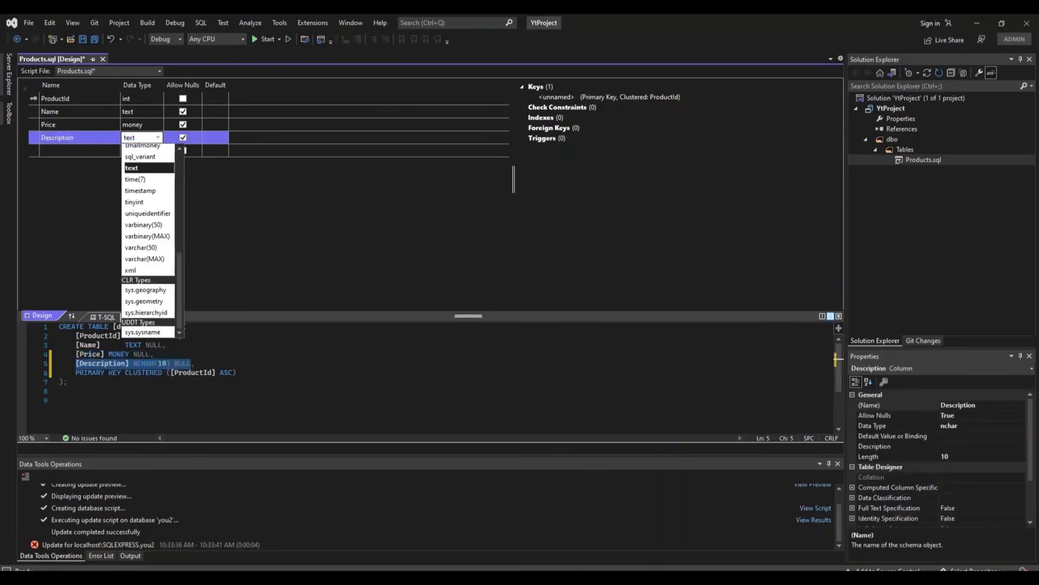
{"action": "left_click", "coordinate": [133, 168]}
{"action": "left_click", "coordinate": [198, 178]}
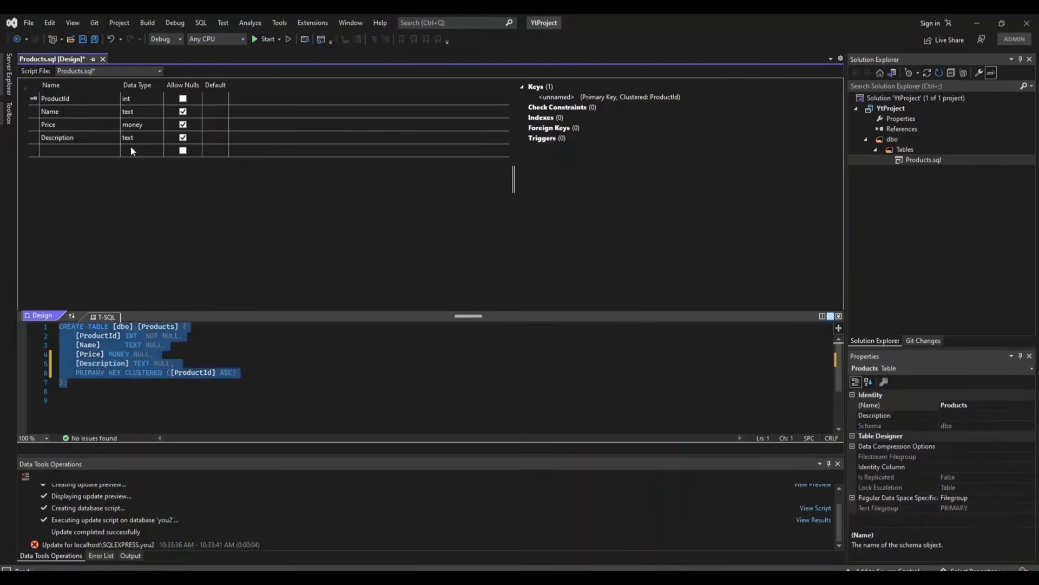
Step: Save the Products table definition and close its designer
{"action": "left_click", "coordinate": [83, 39]}
{"action": "left_click", "coordinate": [100, 59]}
{"action": "left_click", "coordinate": [927, 160]}
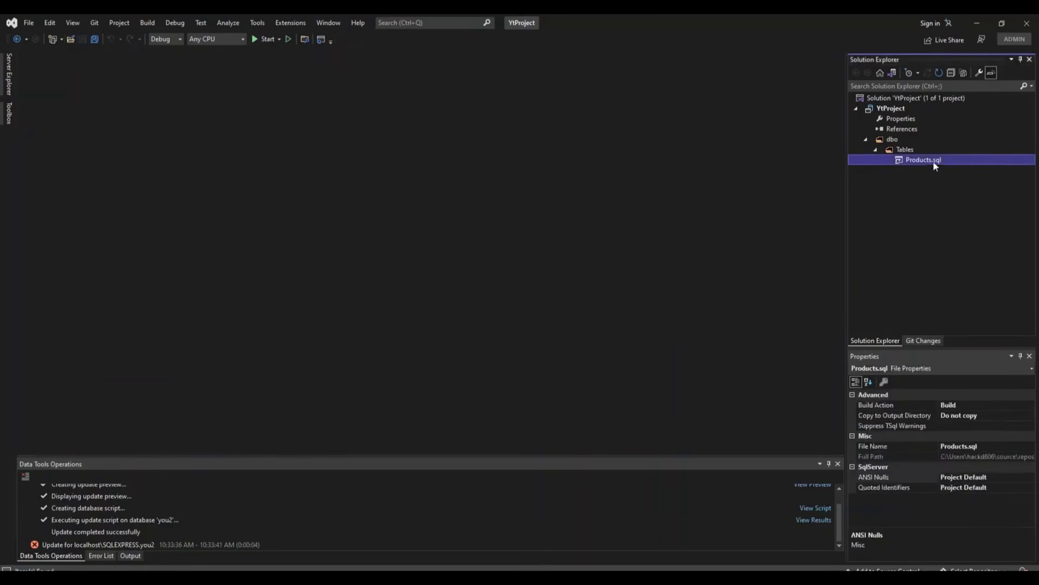
{"action": "right_click", "coordinate": [881, 108]}
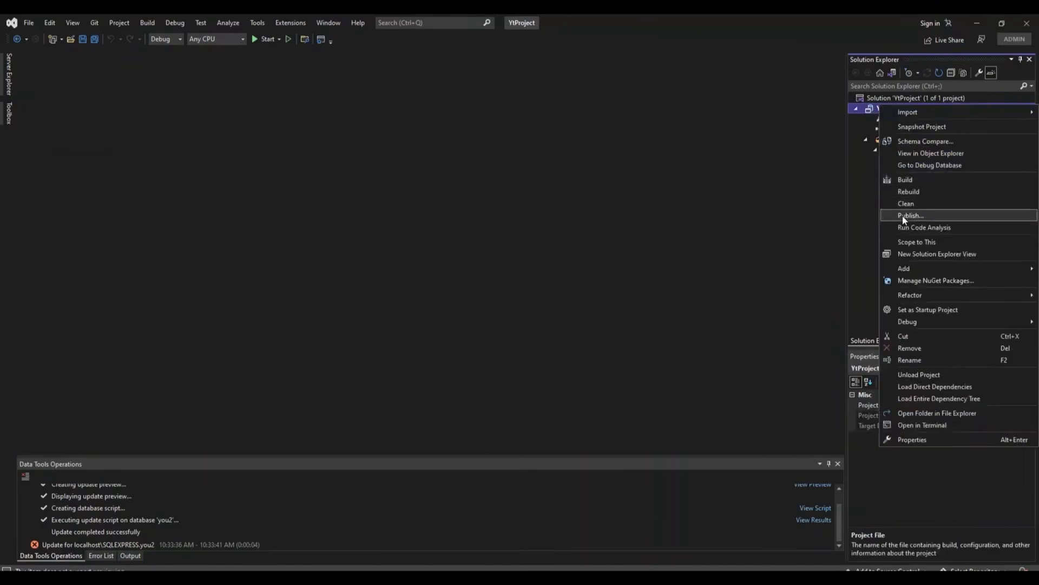
{"action": "left_click", "coordinate": [476, 254]}
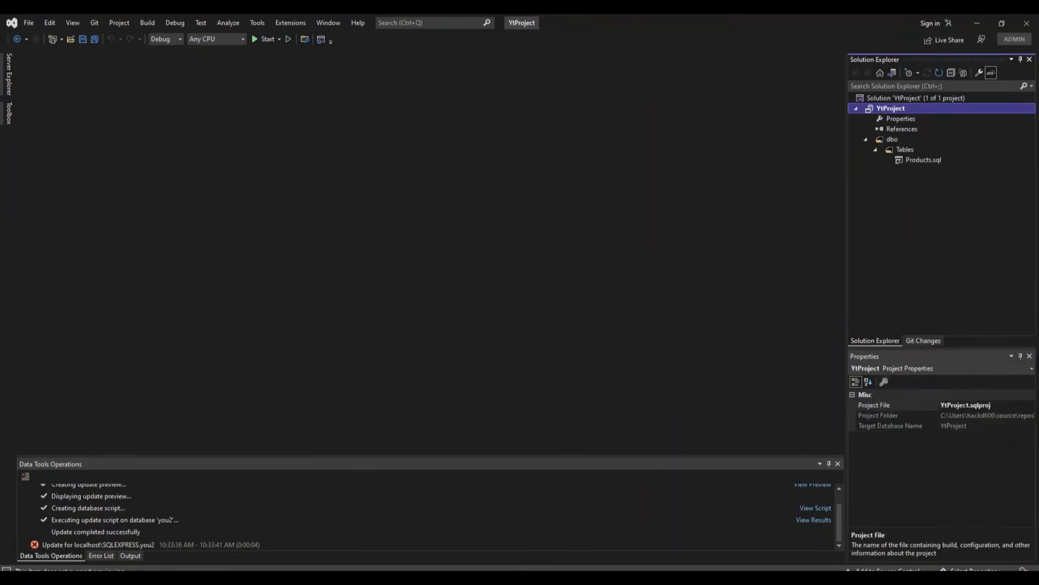
Step: Refresh the live Products table in Server Explorer, showing only ProductId and Name
{"action": "left_click", "coordinate": [9, 78]}
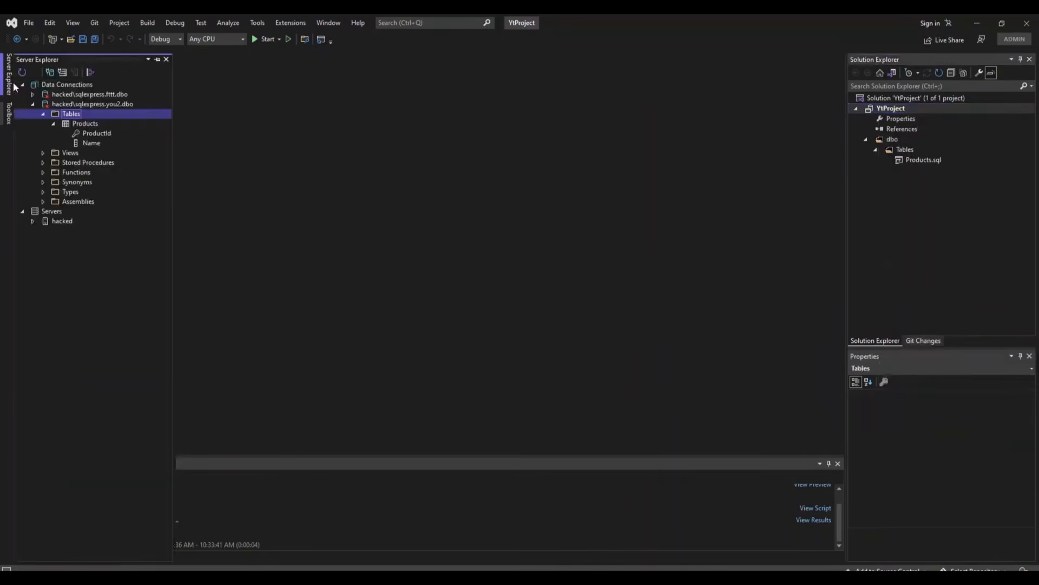
{"action": "right_click", "coordinate": [76, 121]}
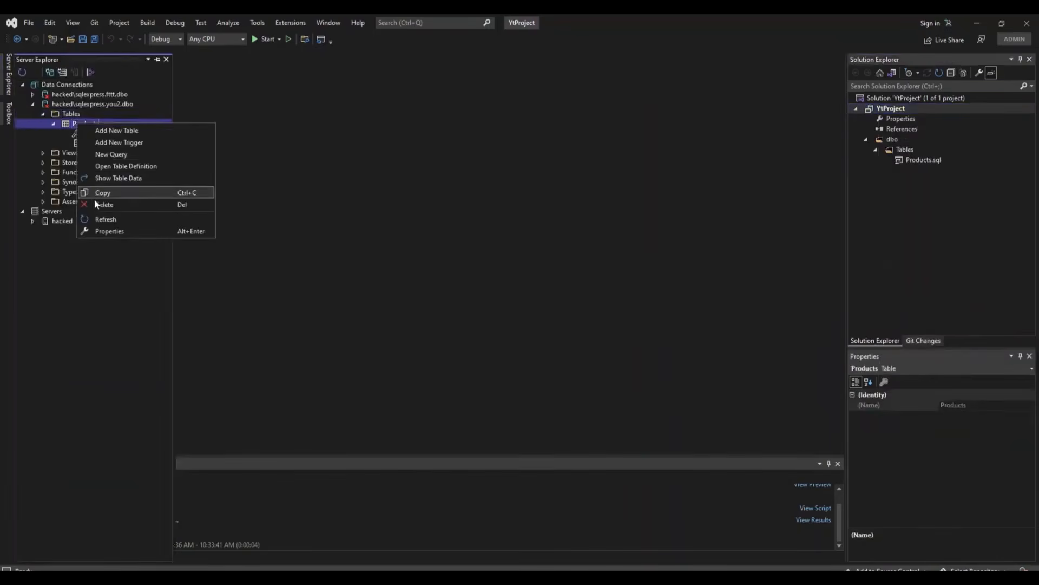
{"action": "left_click", "coordinate": [99, 219]}
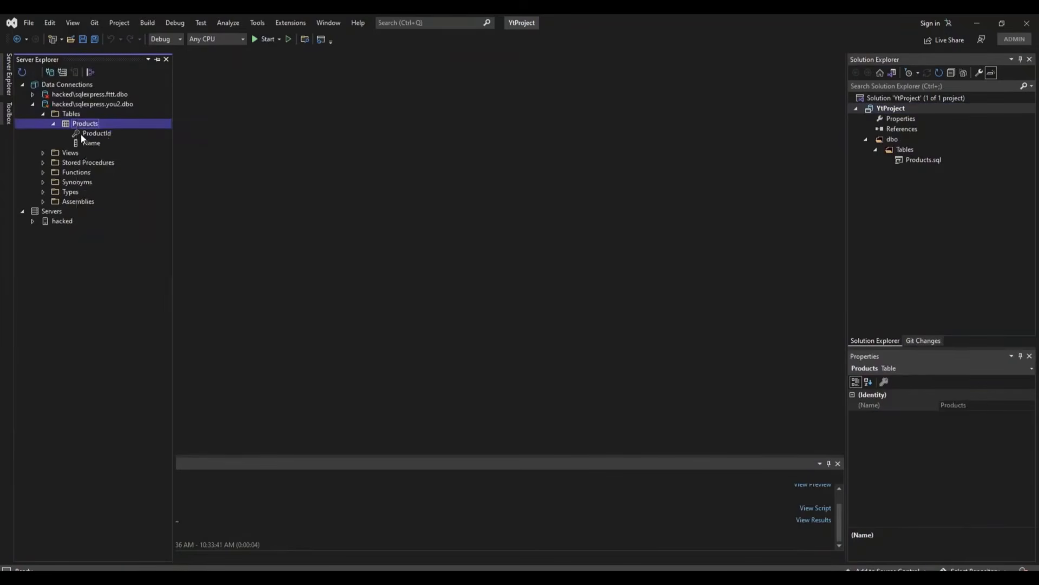
{"action": "right_click", "coordinate": [878, 109]}
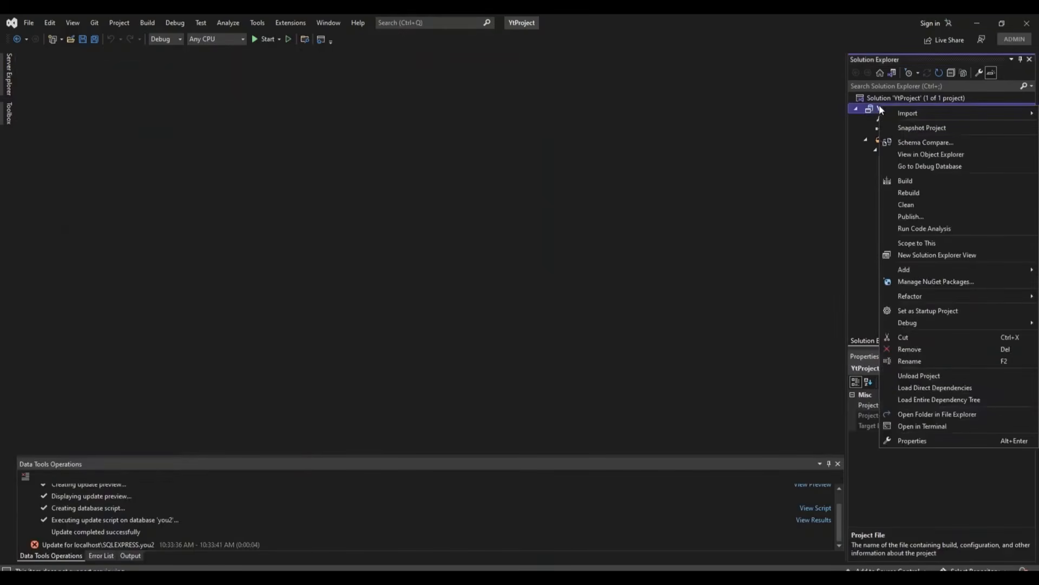
Step: Target the you2 connection in Publish Database, confirm the connection test succeeds, and publish
{"action": "left_click", "coordinate": [912, 216]}
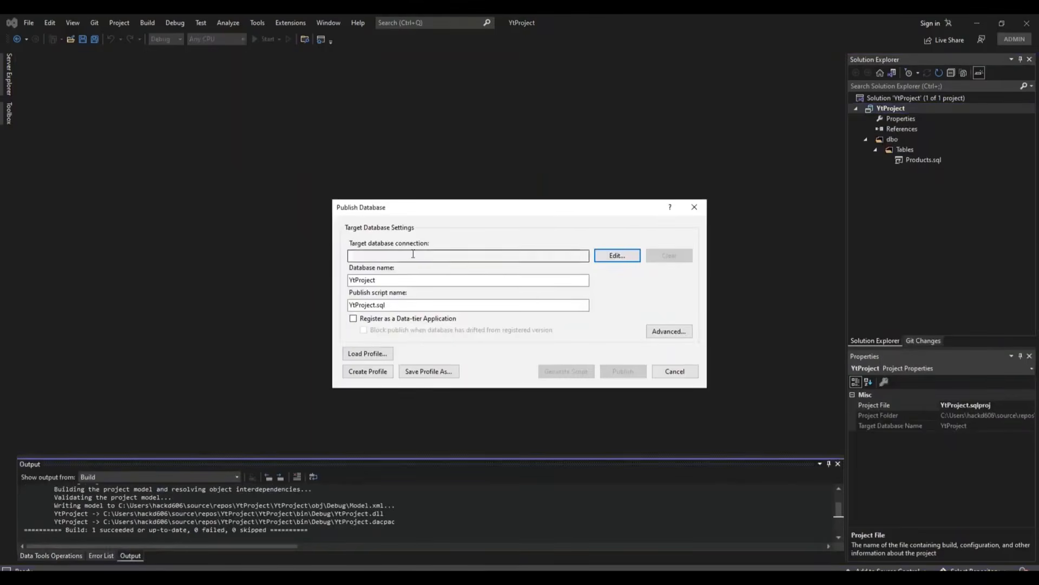
{"action": "left_click", "coordinate": [605, 255]}
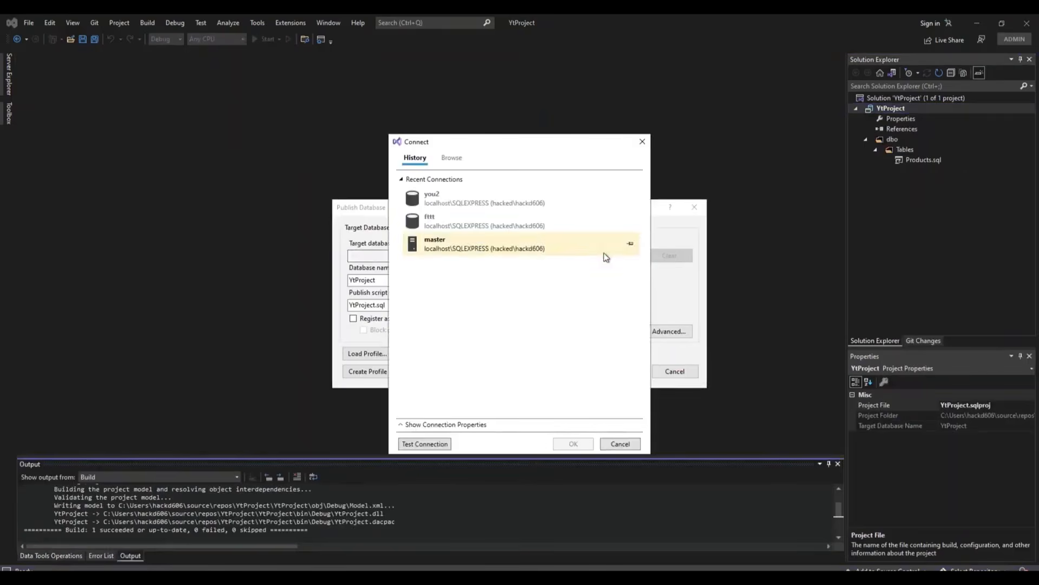
{"action": "left_click", "coordinate": [441, 204]}
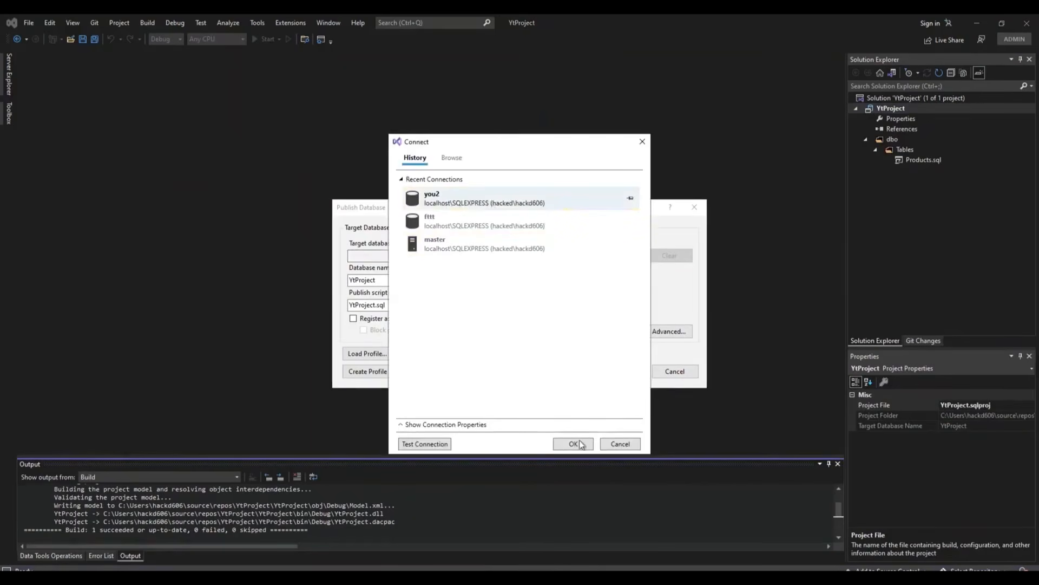
{"action": "left_click", "coordinate": [417, 444]}
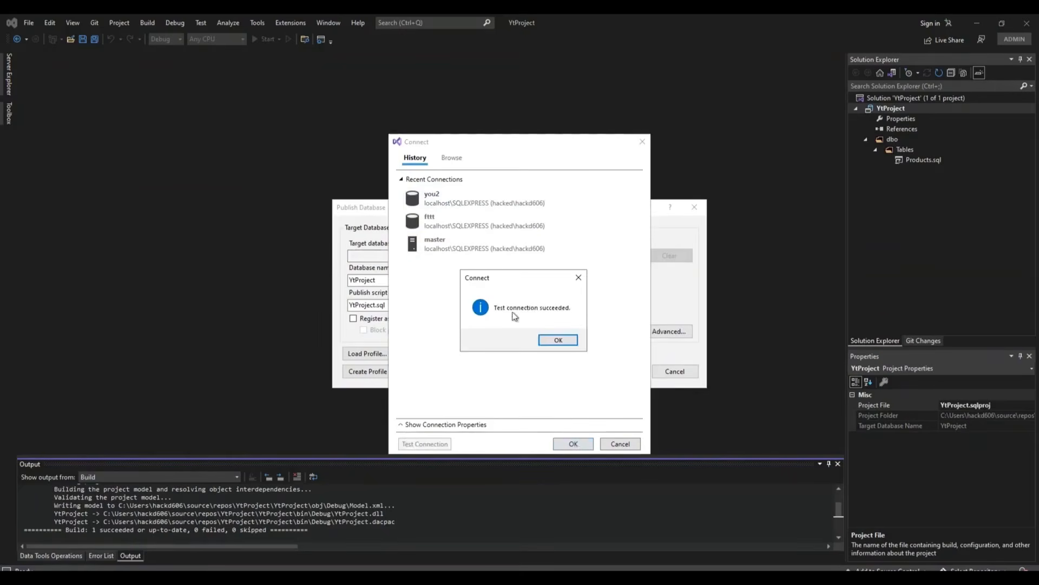
{"action": "left_click", "coordinate": [558, 340]}
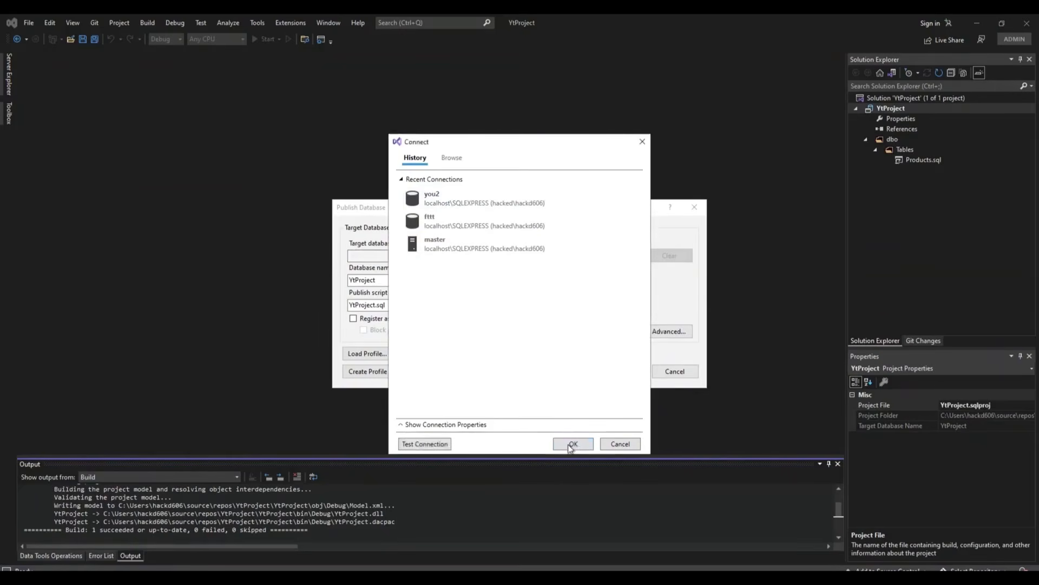
{"action": "left_click", "coordinate": [572, 444]}
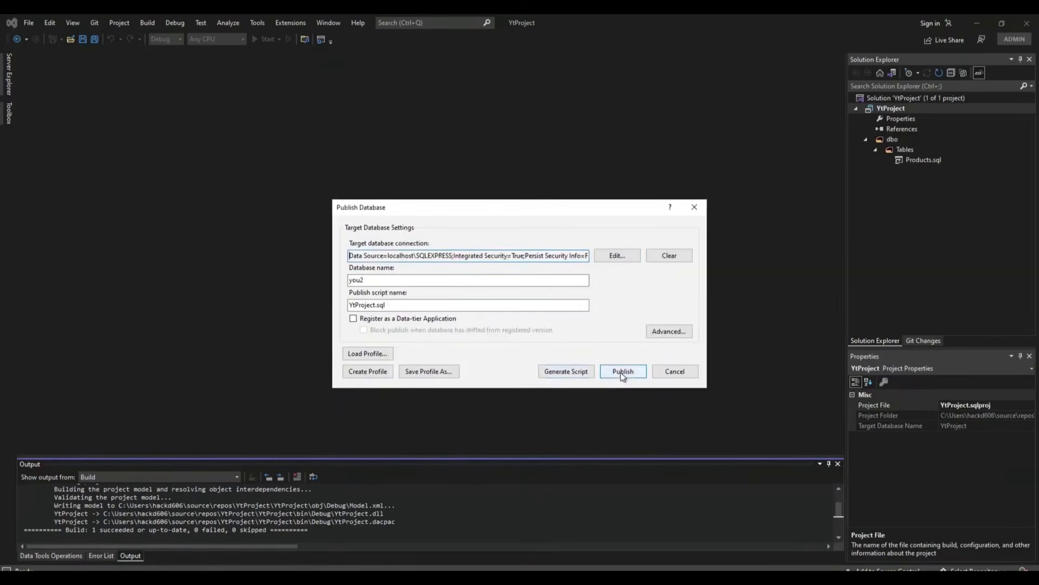
{"action": "left_click", "coordinate": [623, 373]}
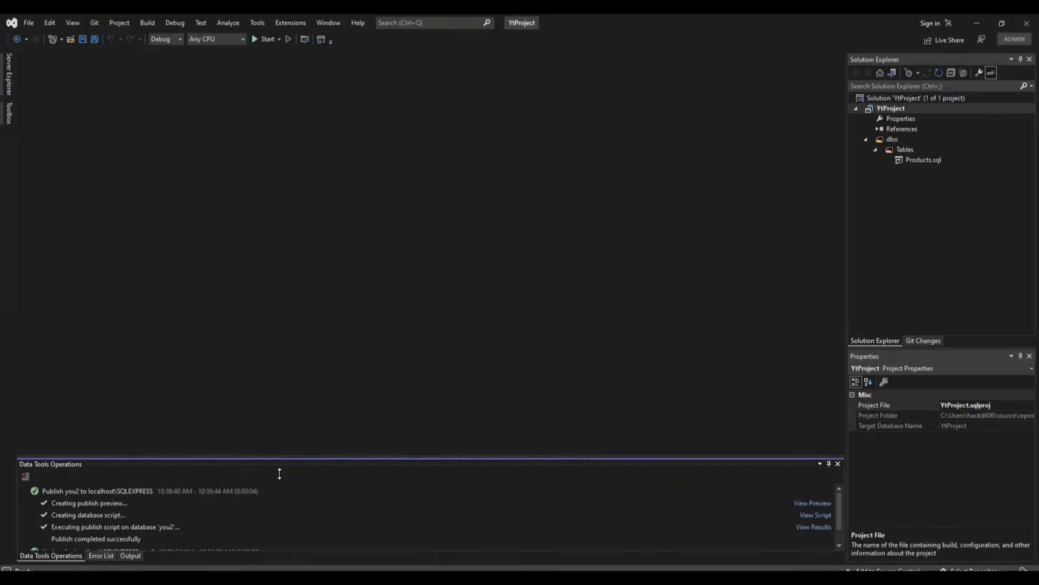
Step: Refresh you2's Tables folder and open Products, confirming Price (money) and Description (text) columns
{"action": "scroll", "coordinate": [305, 506], "scroll_direction": "down", "scroll_amount": 1}
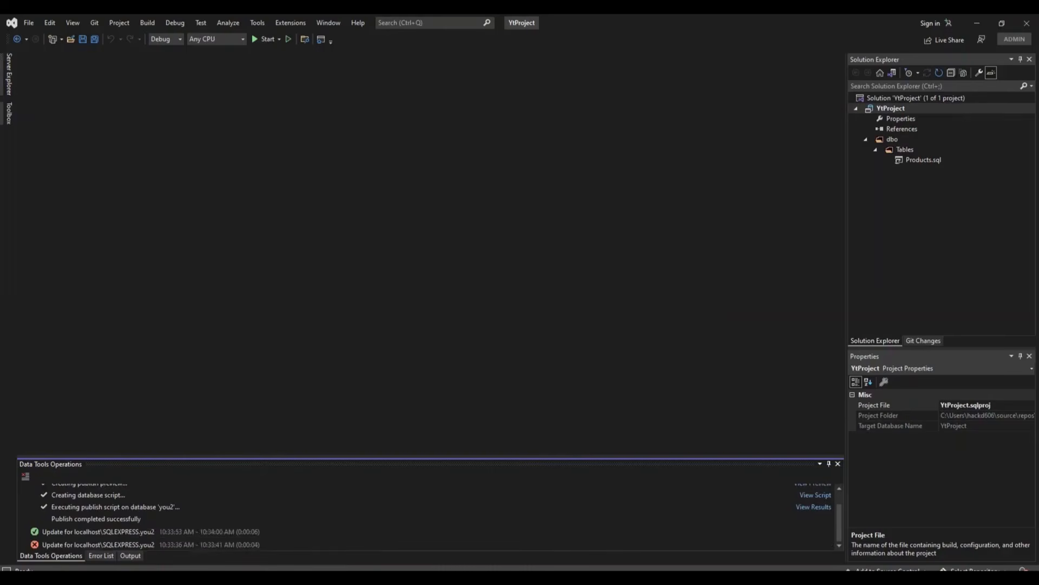
{"action": "left_click", "coordinate": [8, 74]}
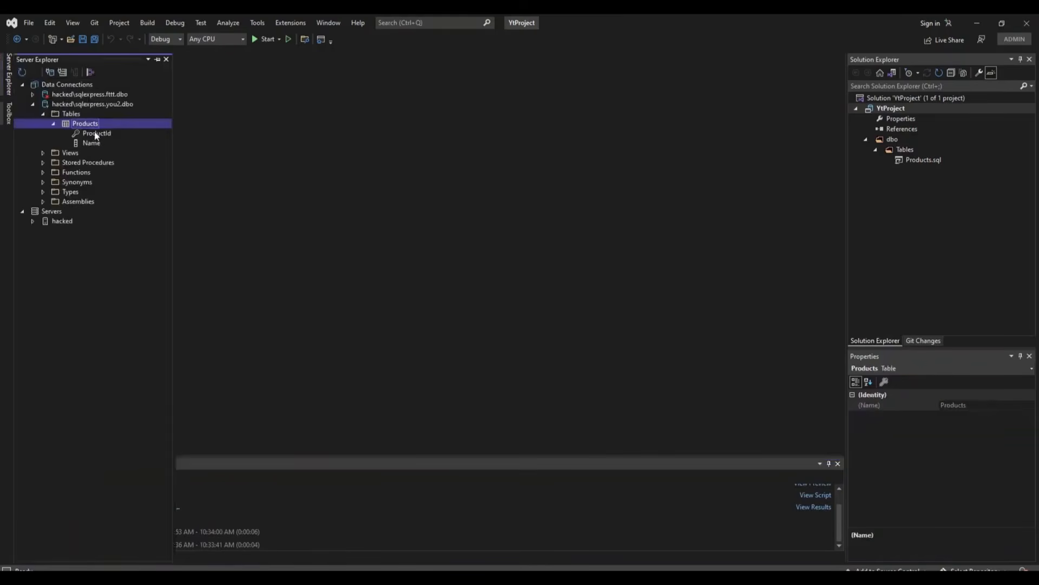
{"action": "right_click", "coordinate": [84, 115]}
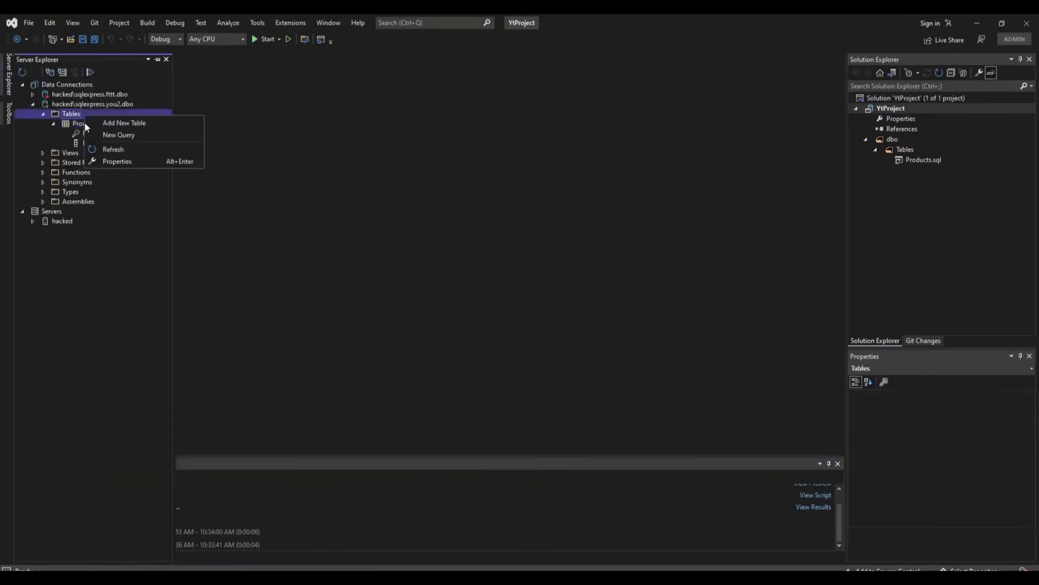
{"action": "left_click", "coordinate": [105, 145]}
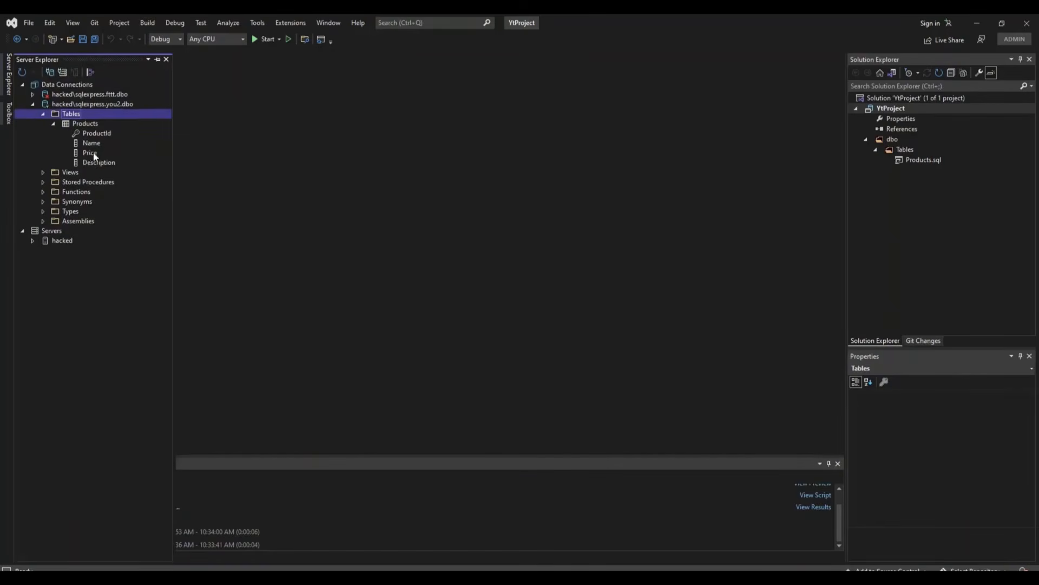
{"action": "double_click", "coordinate": [79, 124]}
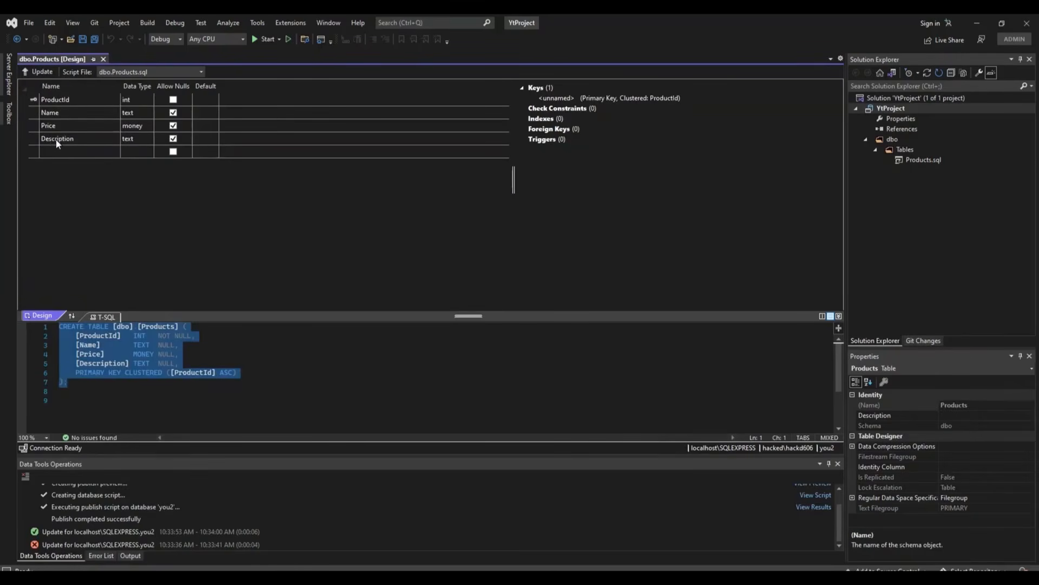
{"action": "left_click", "coordinate": [9, 75]}
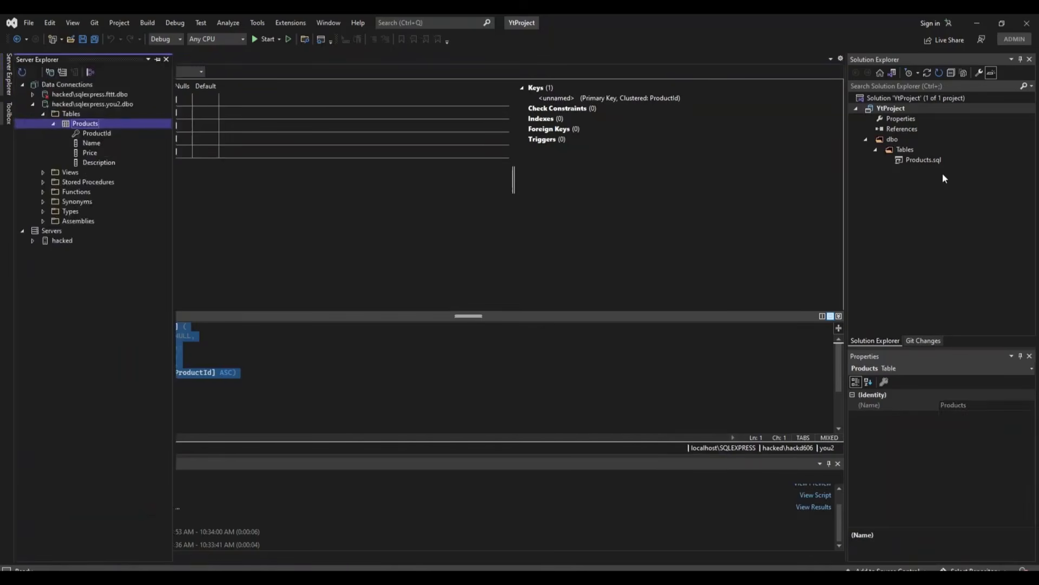
{"action": "left_click", "coordinate": [567, 206]}
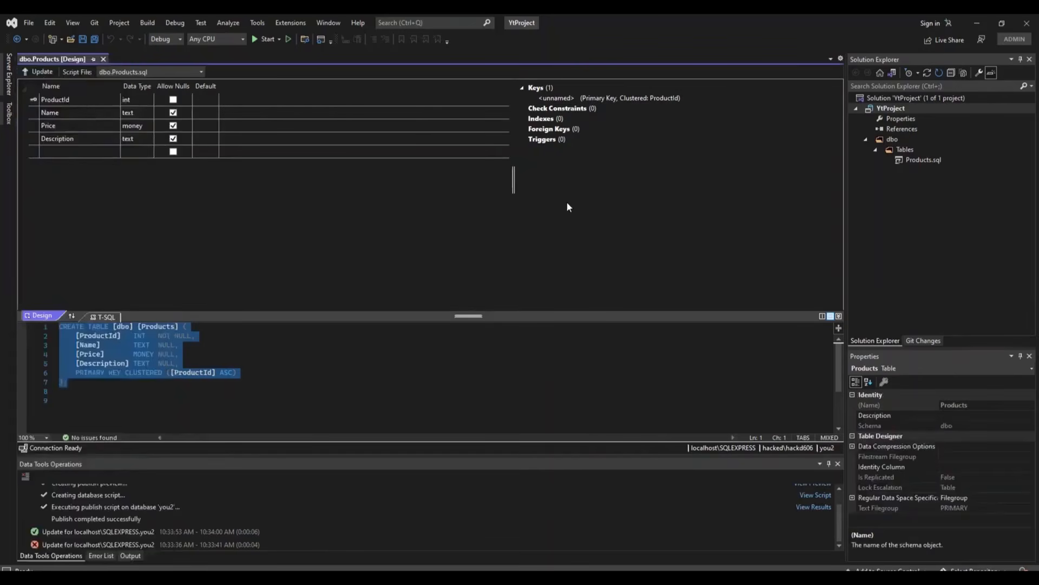